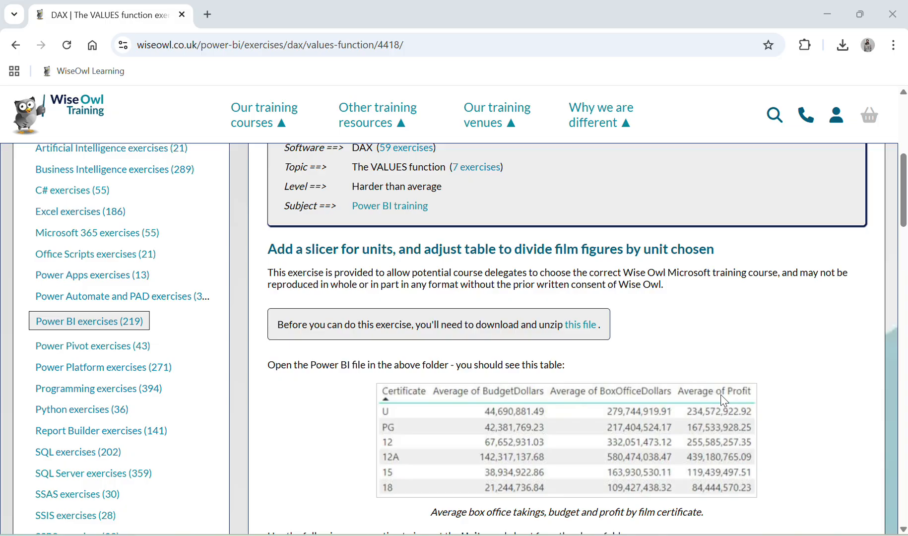
- Read the exercise page's instructions on the starting table, the Units worksheet import and the unit slicer
scroll(725, 401, down, 1)
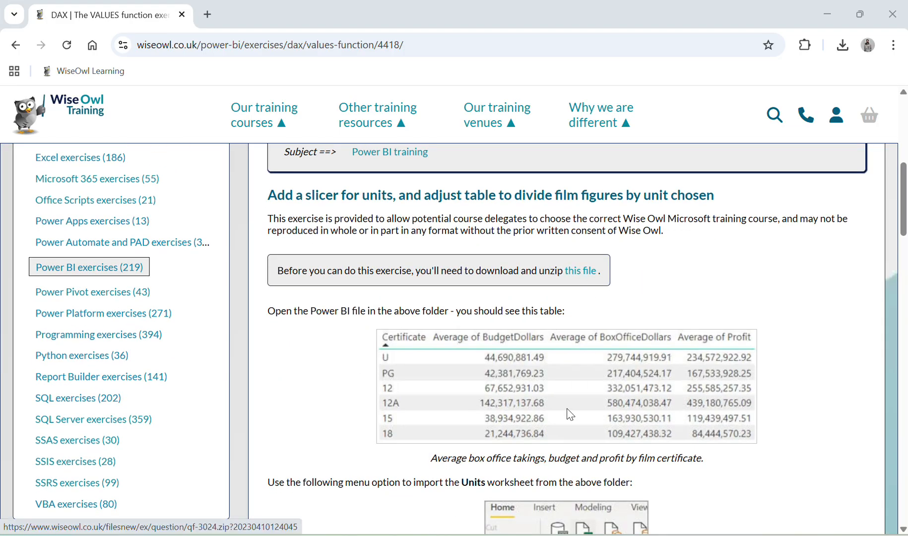
click(484, 535)
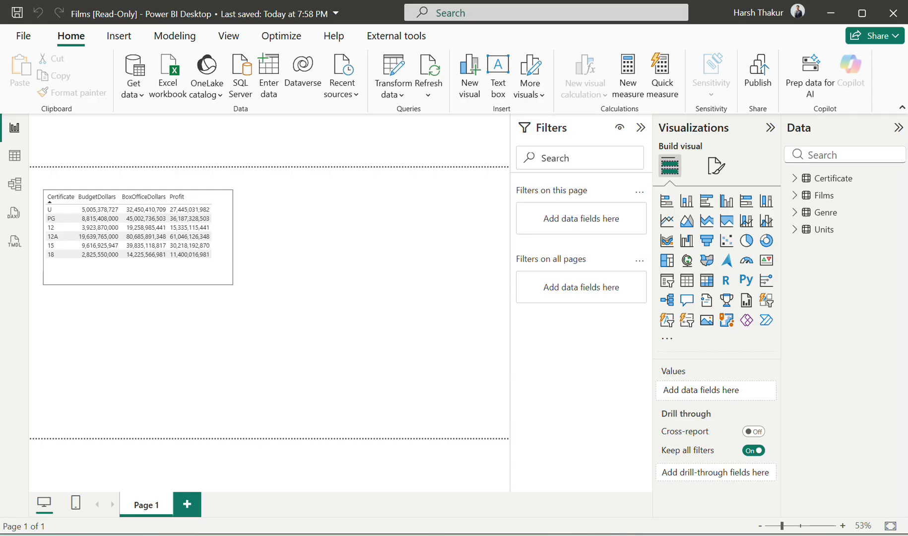
key(alt+Tab)
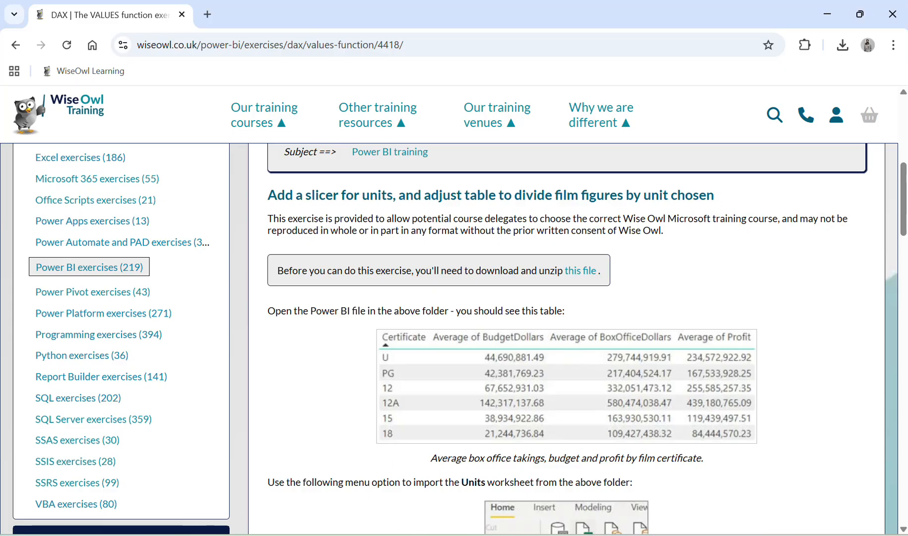
scroll(343, 436, down, 2)
scroll(332, 442, down, 1)
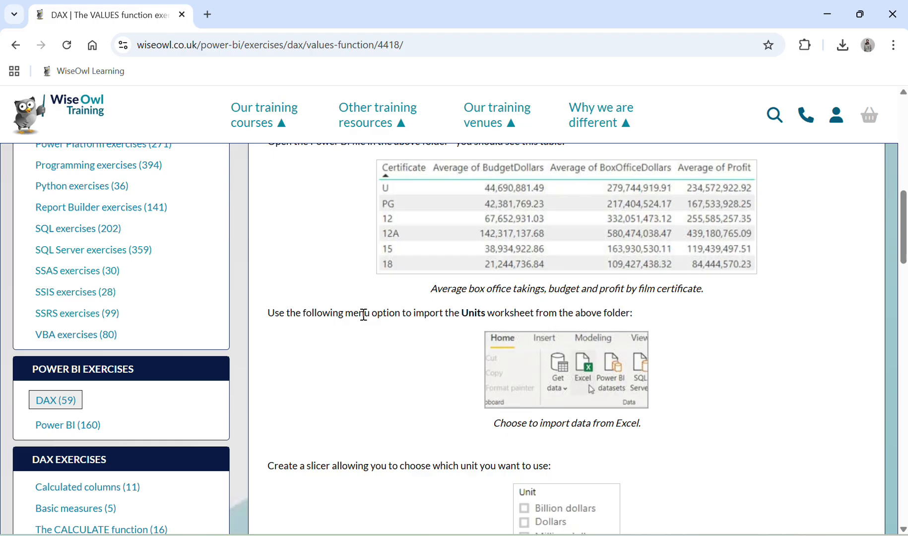
scroll(439, 347, down, 2)
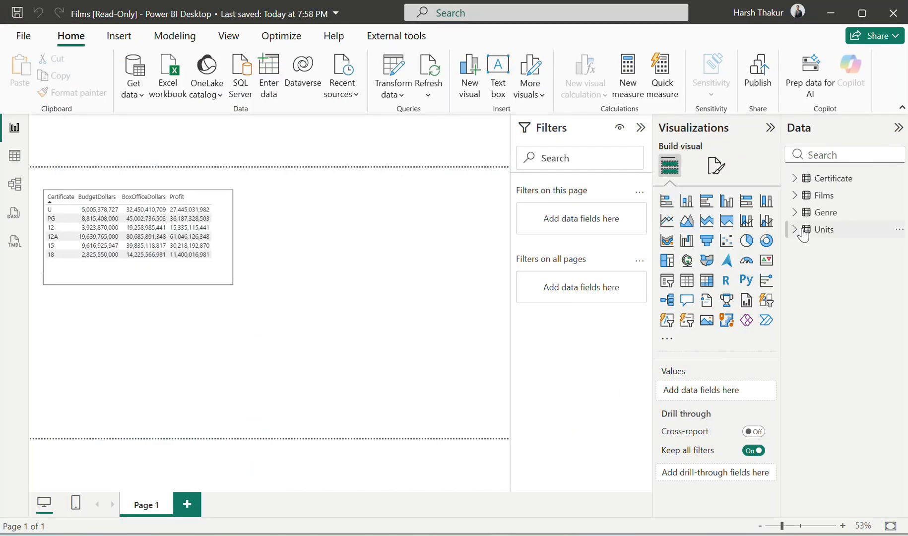
- In Power BI Desktop, add a slicer on the Unit field of the Units table, placed beside the film table and shrunk to fit
click(804, 234)
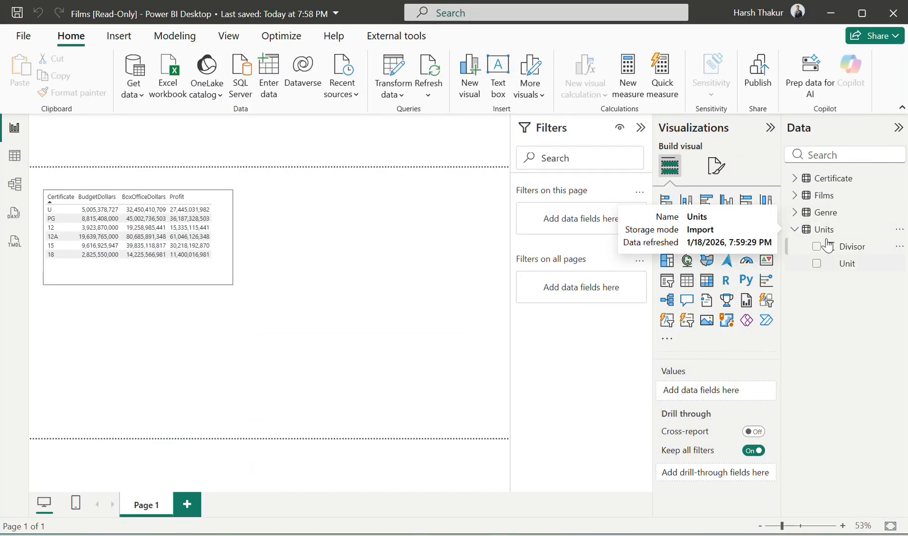
click(667, 279)
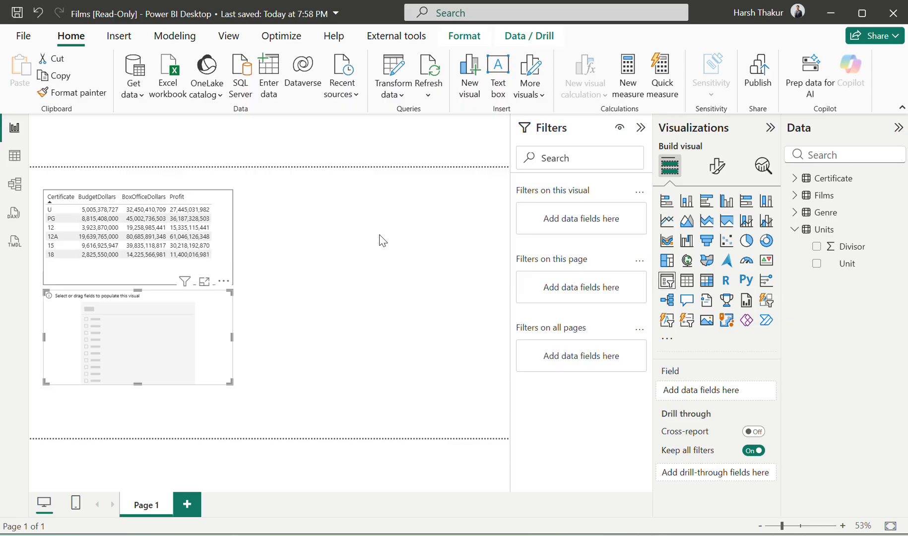
drag(200, 316, 430, 201)
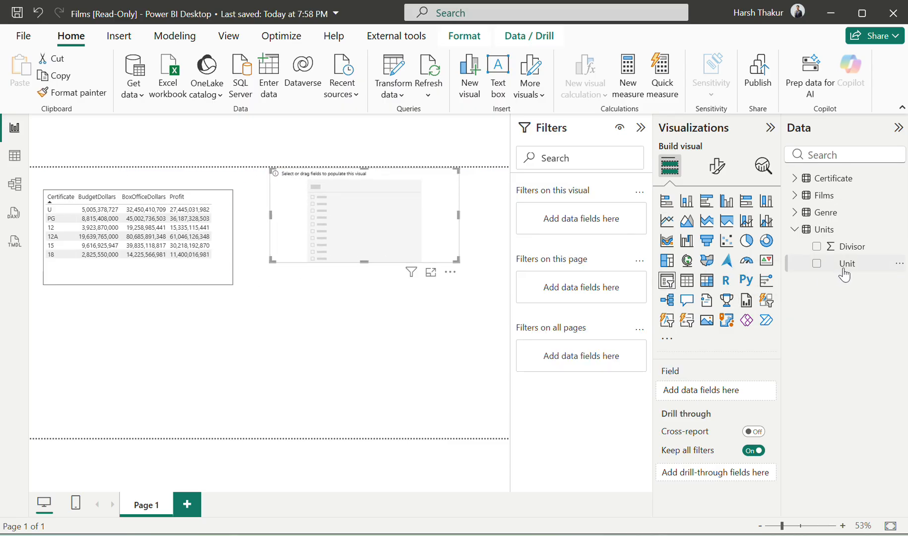
drag(847, 265, 738, 400)
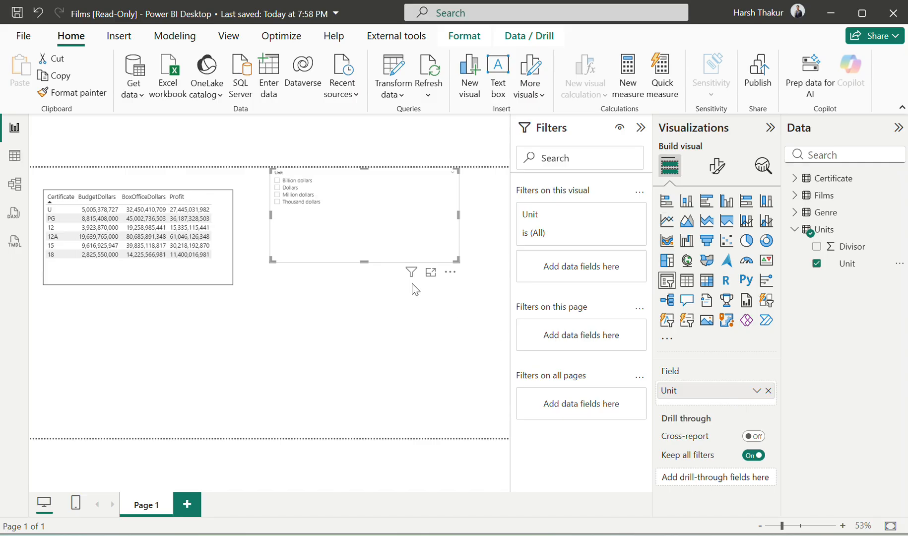
drag(453, 263, 347, 217)
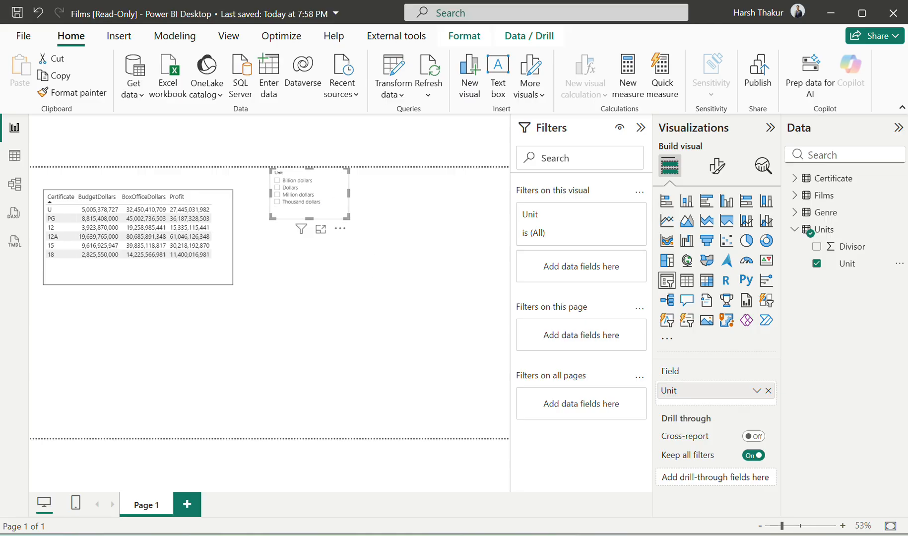
- Read the exercise page's requirements for the three HASONEVALUE average measures and the Title measure
click(390, 535)
scroll(426, 374, down, 3)
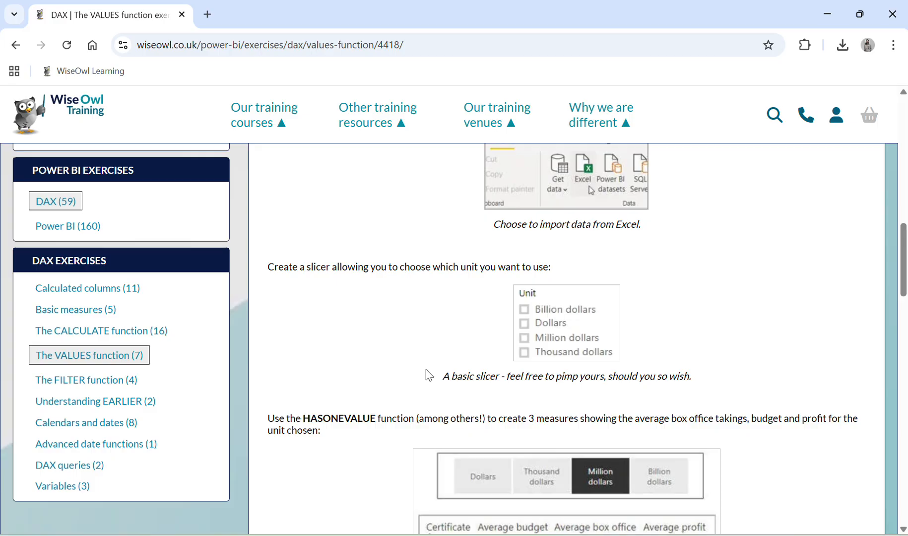
scroll(429, 376, down, 2)
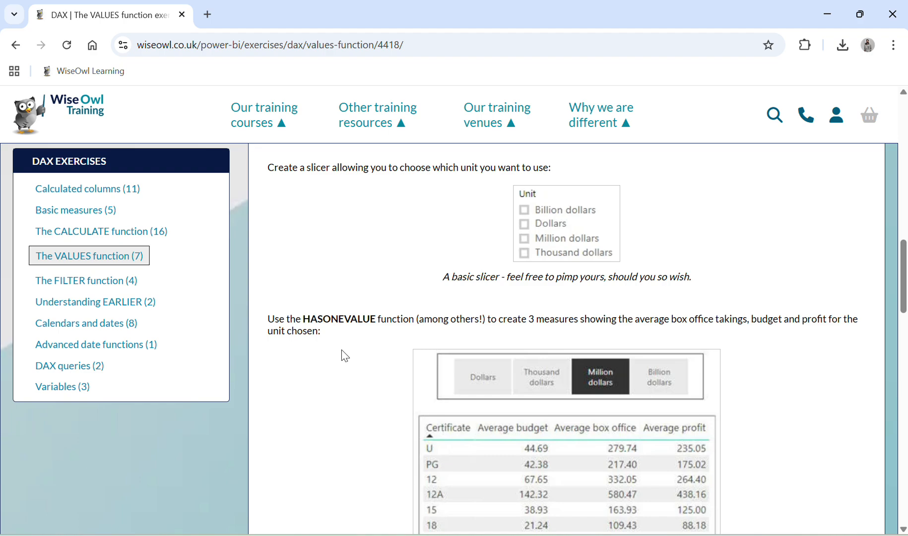
scroll(345, 355, down, 1)
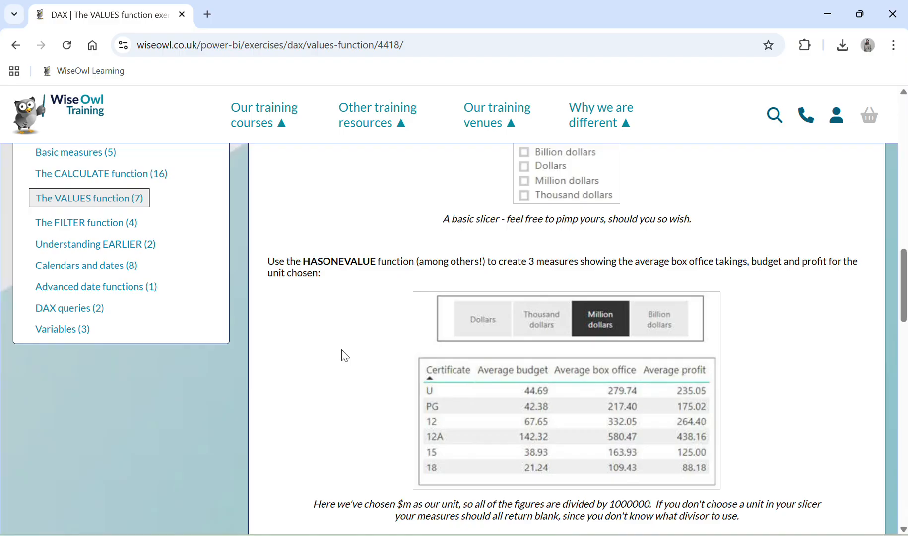
scroll(345, 355, down, 1)
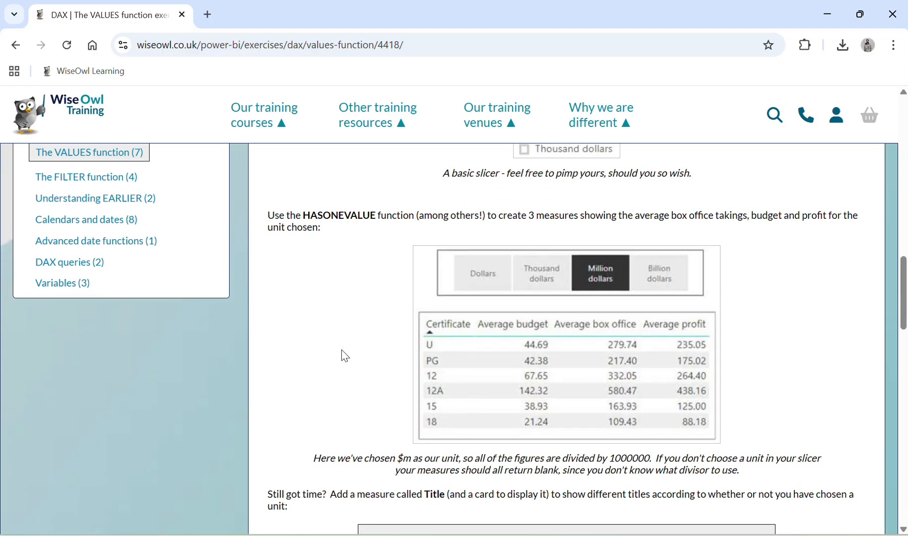
scroll(345, 355, down, 7)
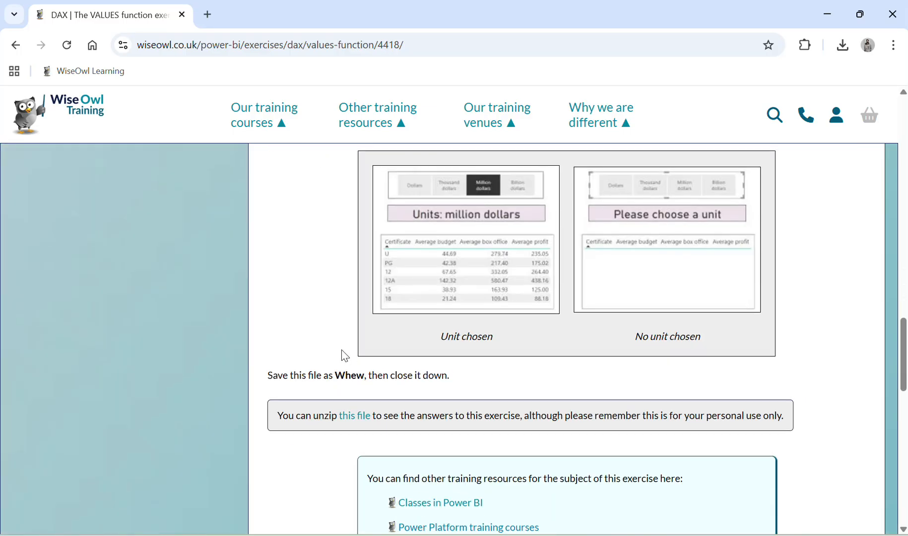
scroll(345, 355, up, 6)
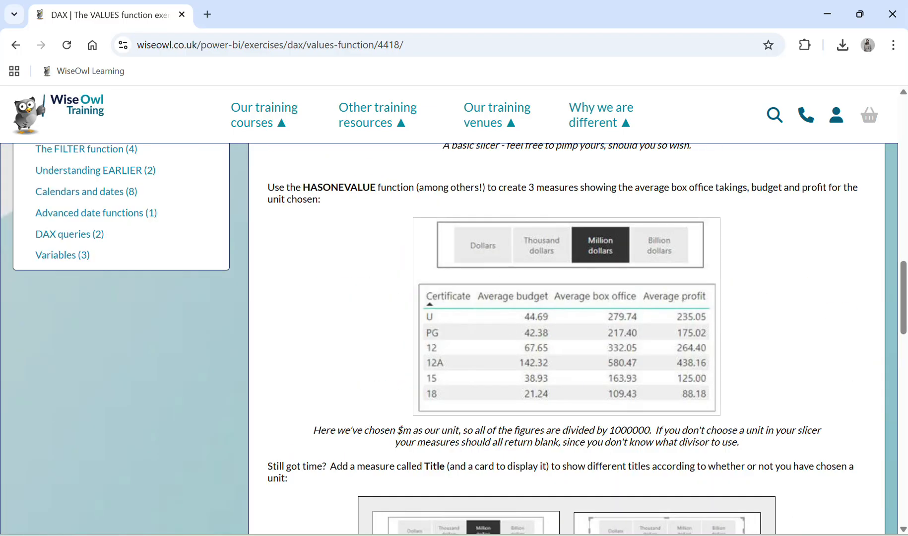
key(alt+Tab)
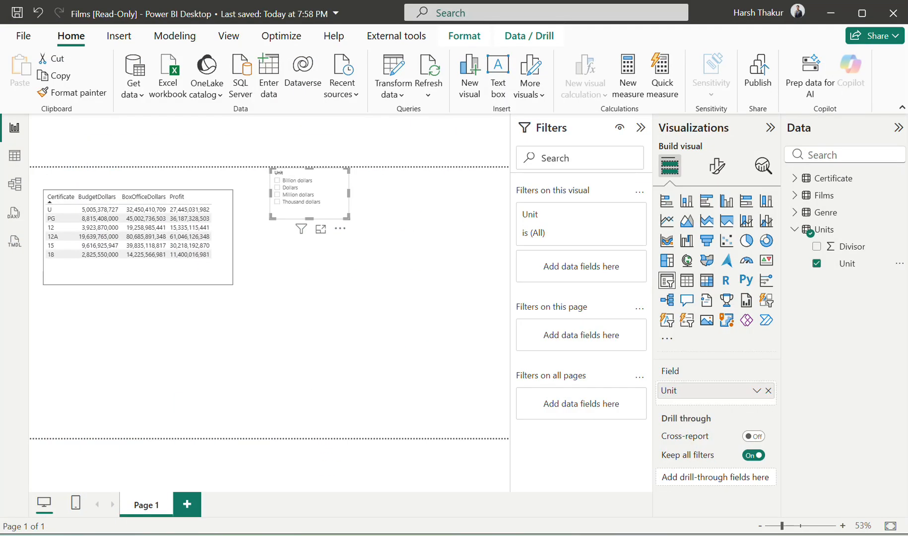
- Summarize BudgetDollars as Average in the film table and compare the result with the exercise page's example
click(226, 284)
click(757, 408)
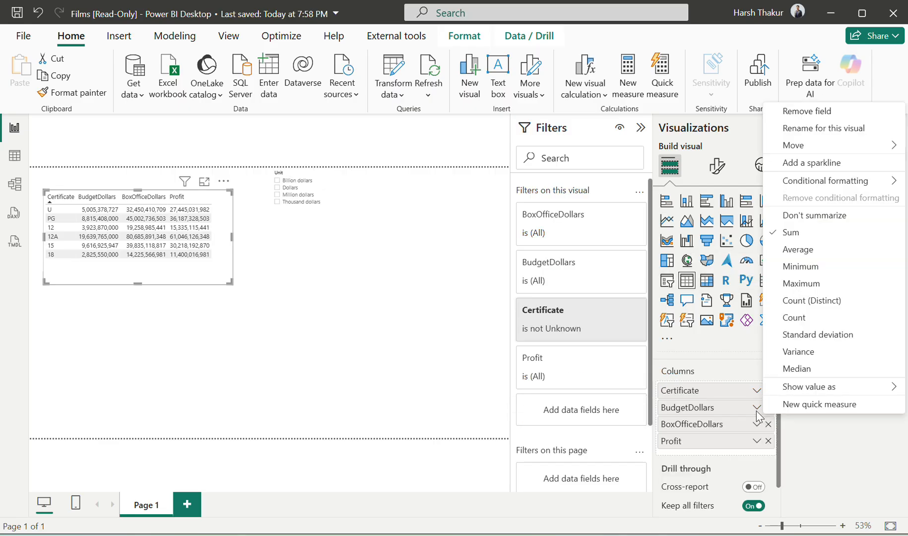
click(796, 250)
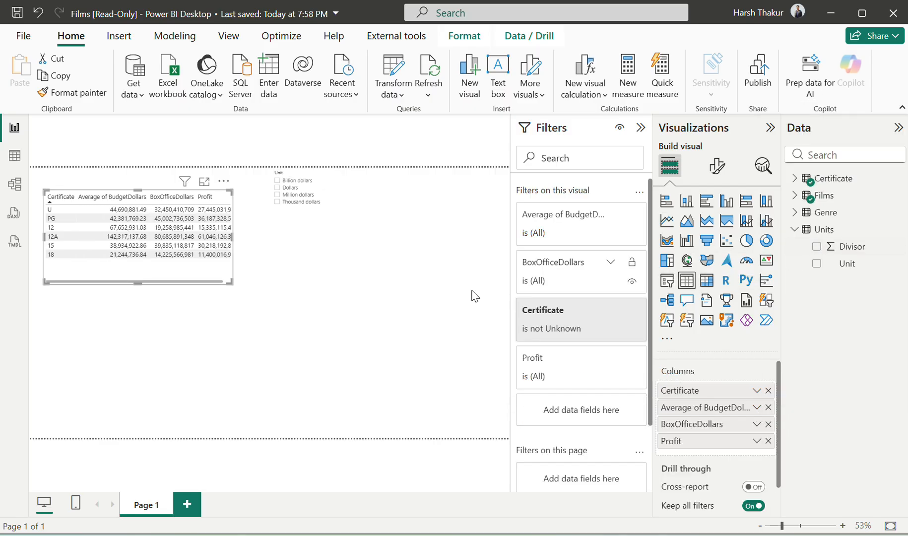
click(342, 530)
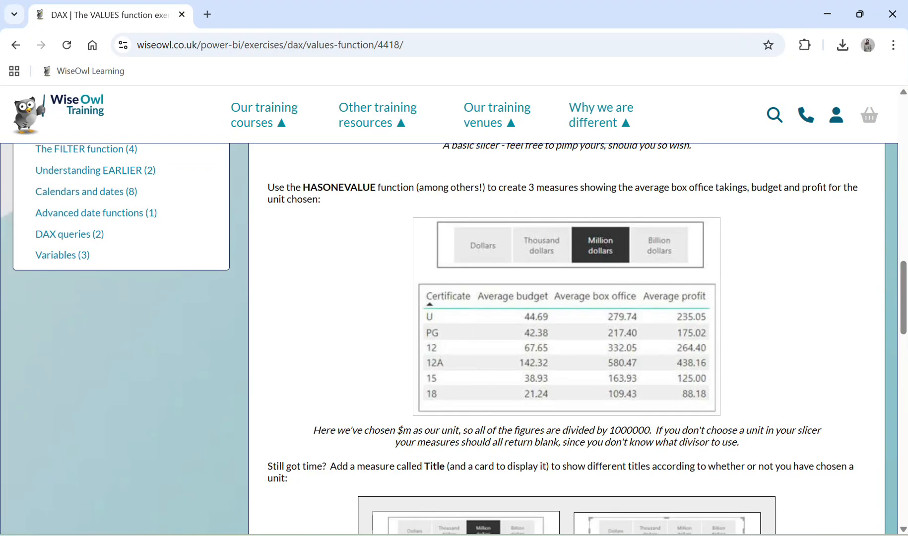
key(alt+Tab)
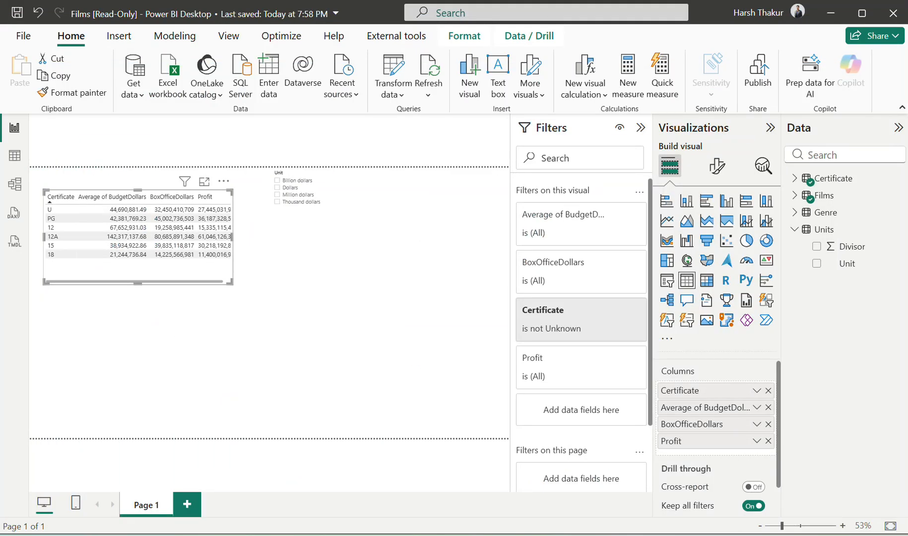
- Try the Million dollars option in the Unit slicer and reselect the film table
click(717, 166)
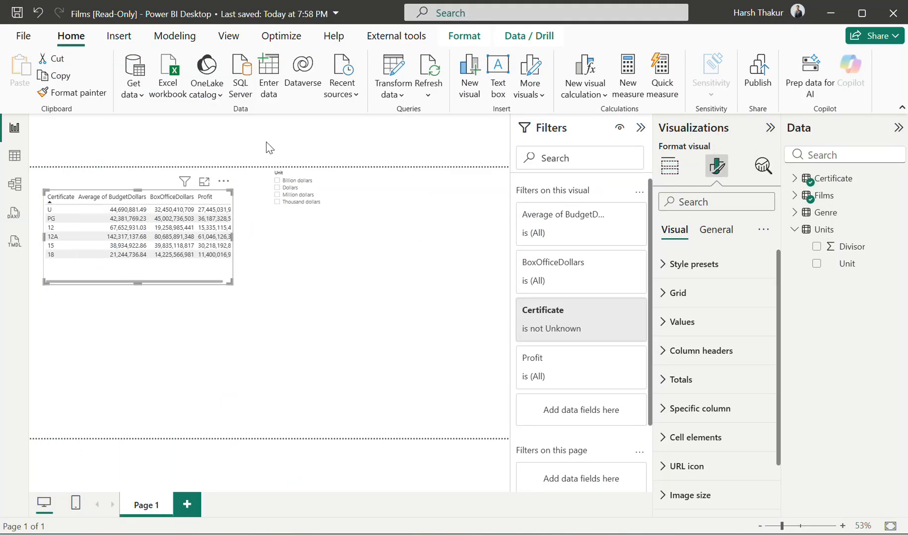
click(284, 195)
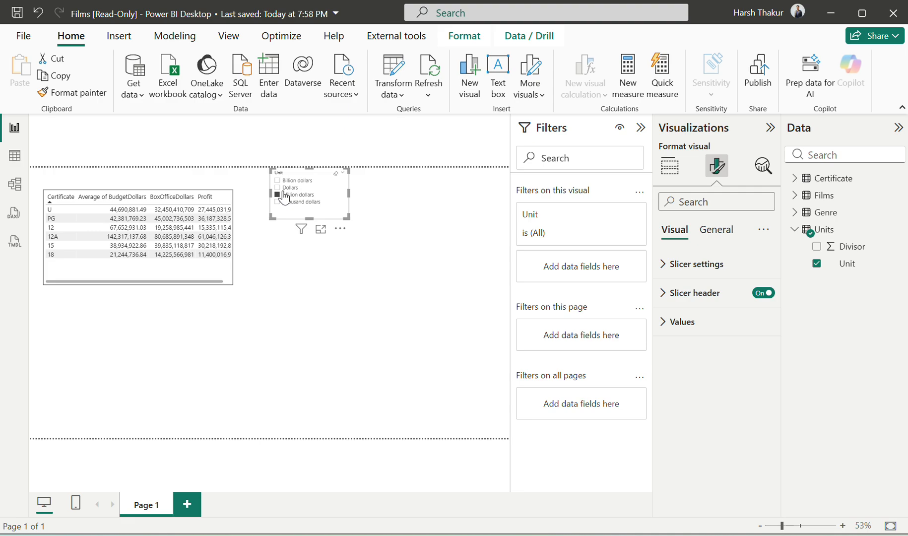
click(180, 282)
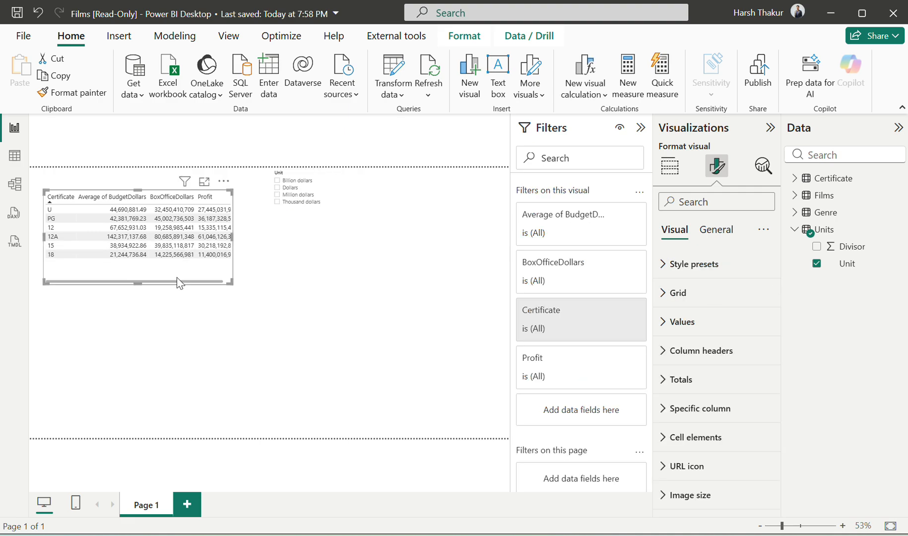
- Set the display units of the Average of BudgetDollars column's values to Millions and compare with the exercise page's example
click(682, 333)
scroll(684, 337, down, 6)
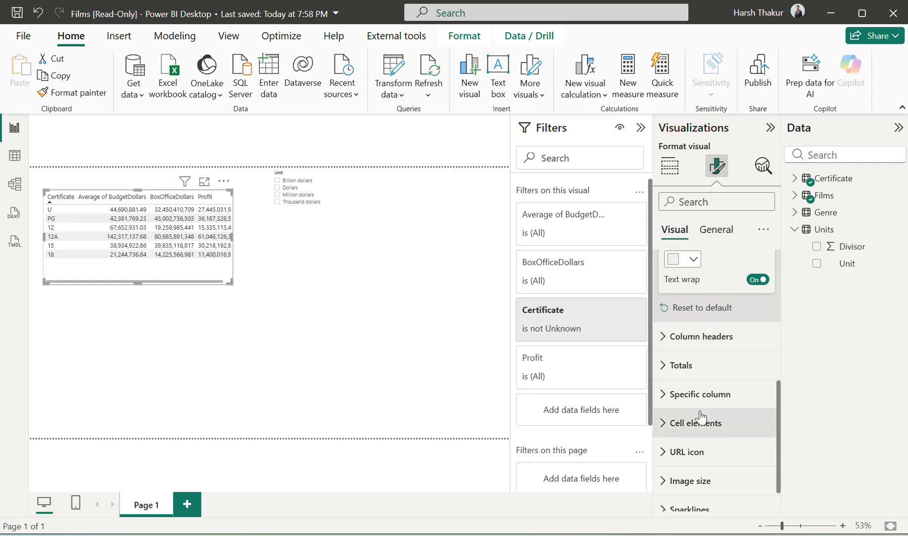
scroll(702, 414, down, 1)
click(701, 376)
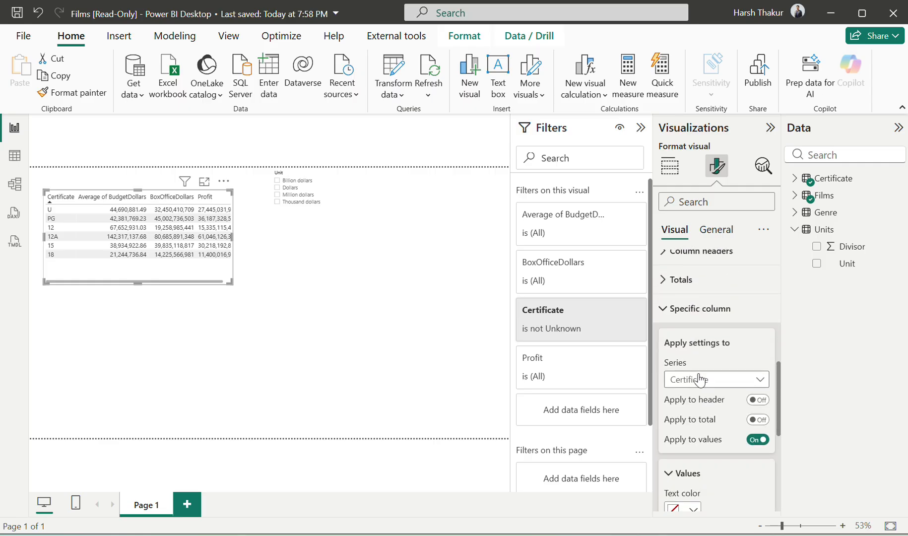
click(700, 380)
click(689, 417)
scroll(689, 416, down, 2)
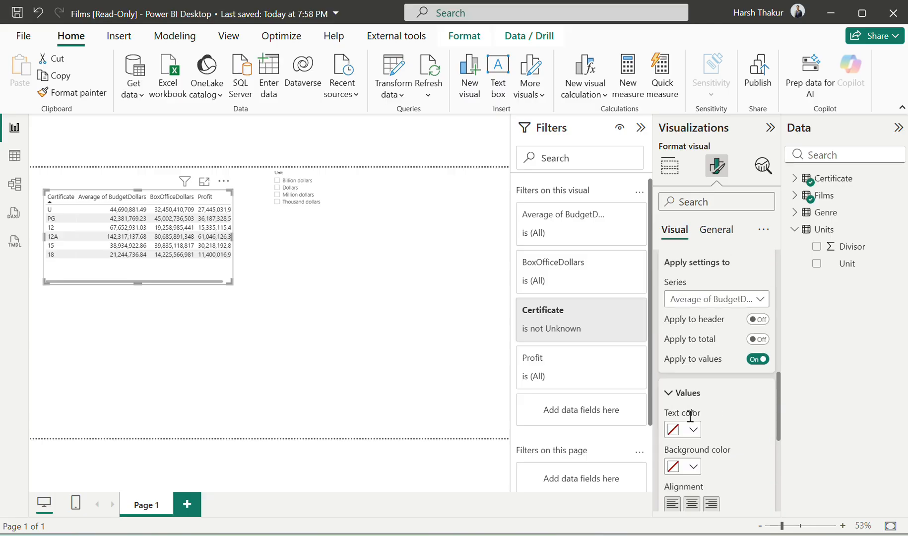
scroll(690, 416, down, 5)
click(718, 348)
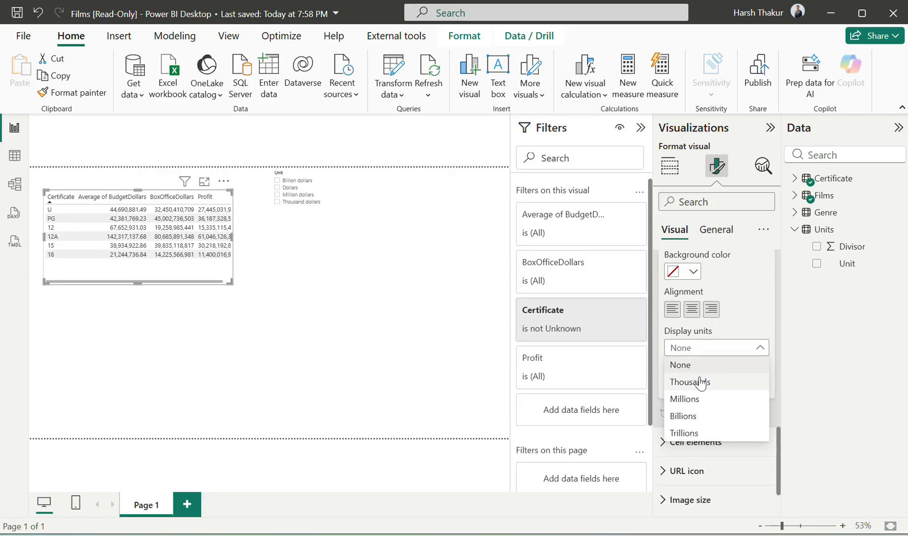
click(693, 402)
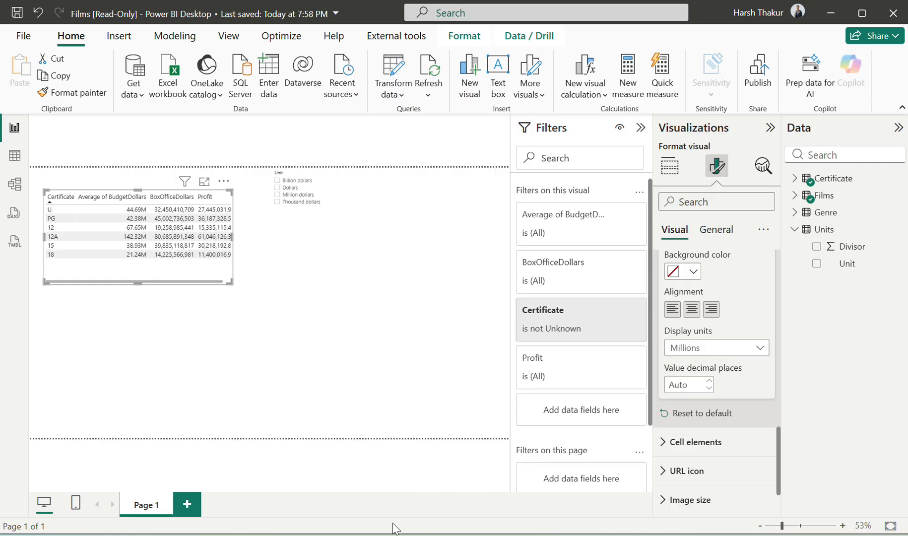
click(328, 535)
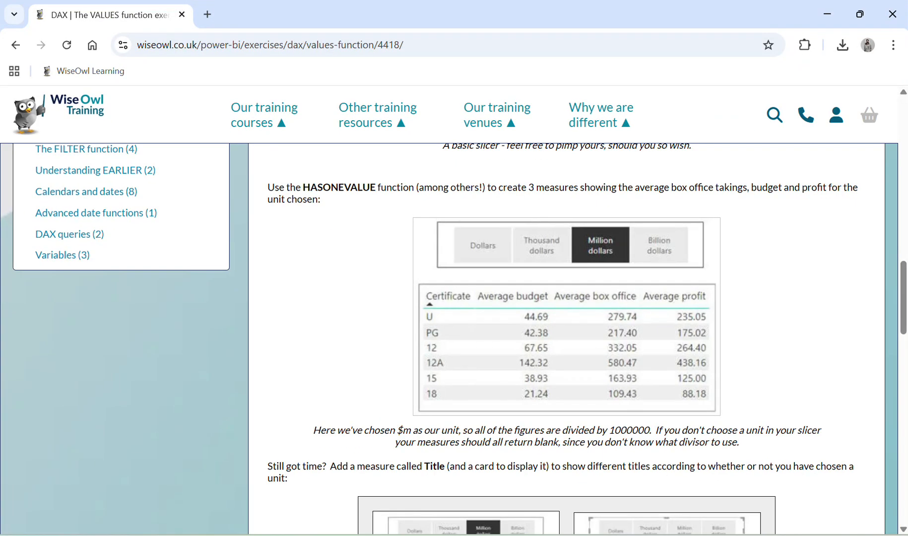
click(328, 535)
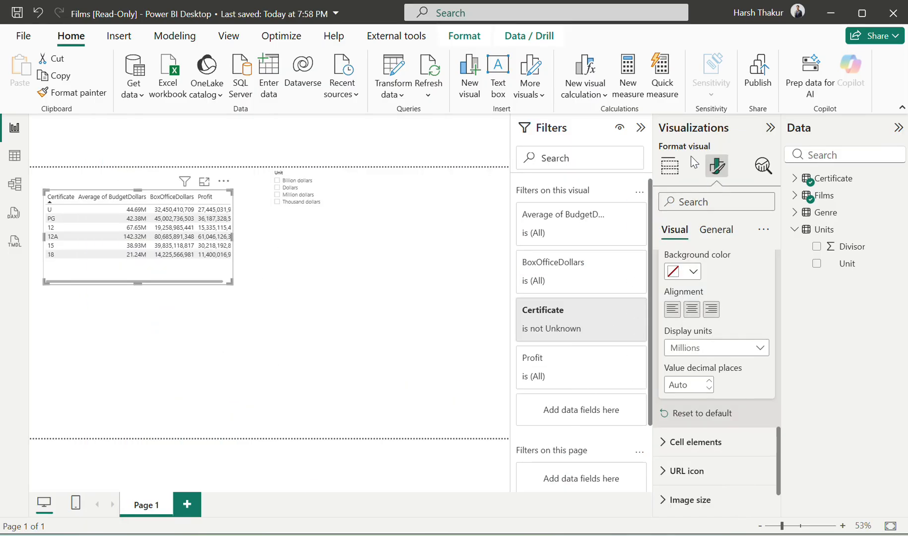
- Set the display units of the BoxOfficeDollars column's values to Millions in the film table
click(715, 352)
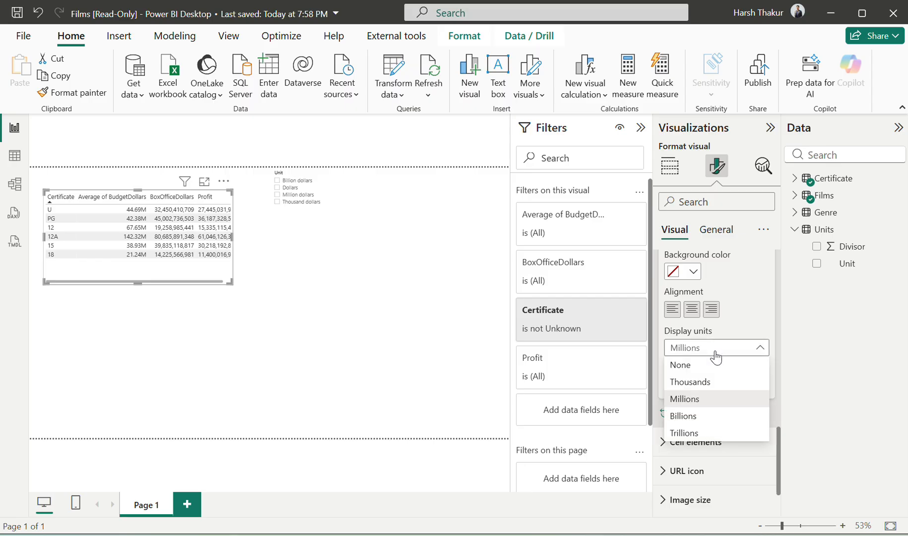
scroll(733, 281, up, 3)
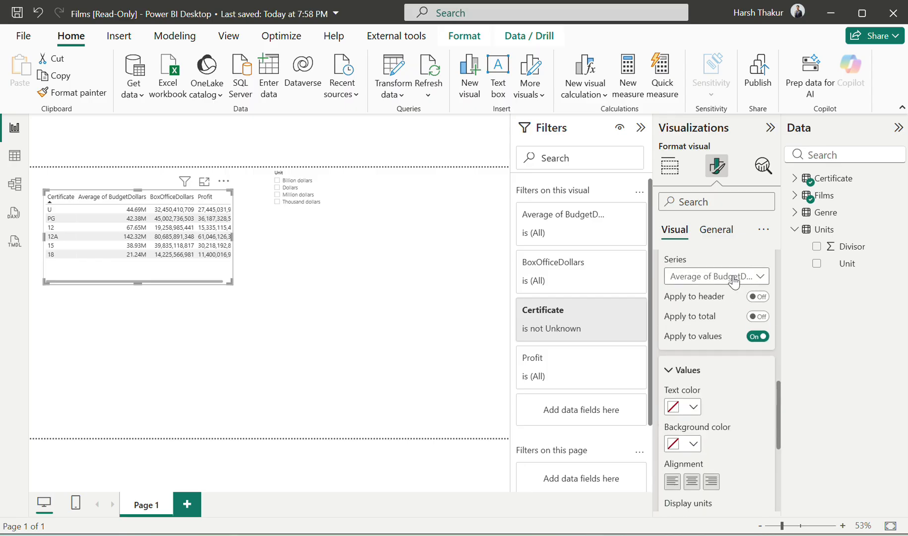
click(735, 285)
click(713, 335)
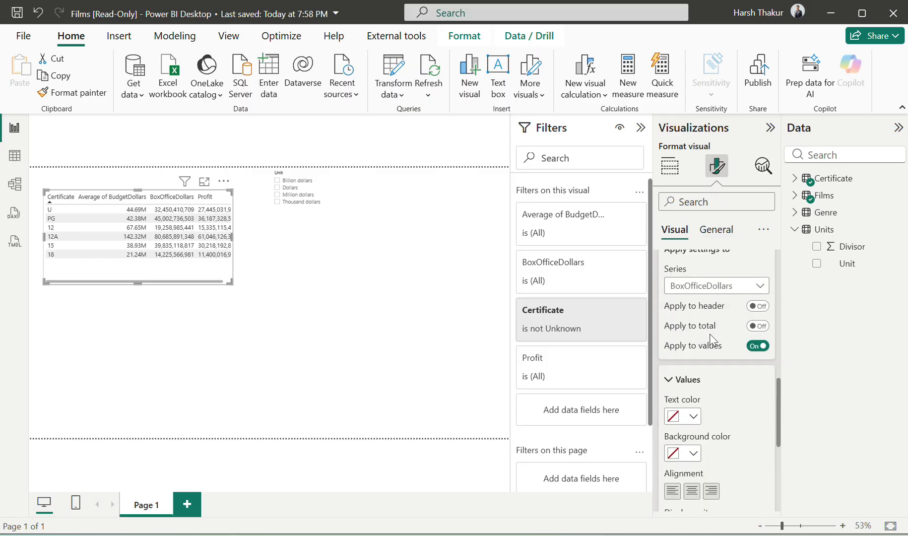
scroll(713, 340, down, 3)
click(715, 353)
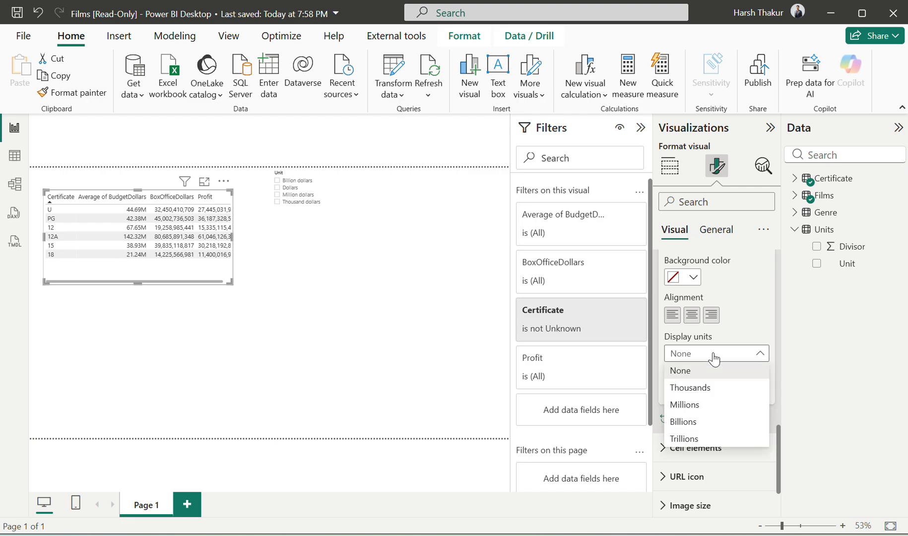
click(690, 403)
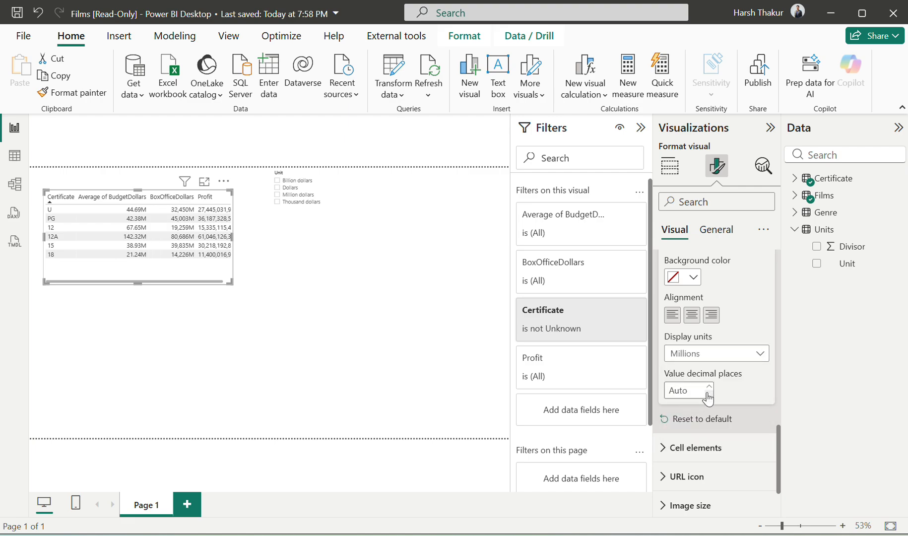
- Try Billions as the BoxOfficeDollars display units, check against the exercise page's example, and return the units to Millions
click(714, 354)
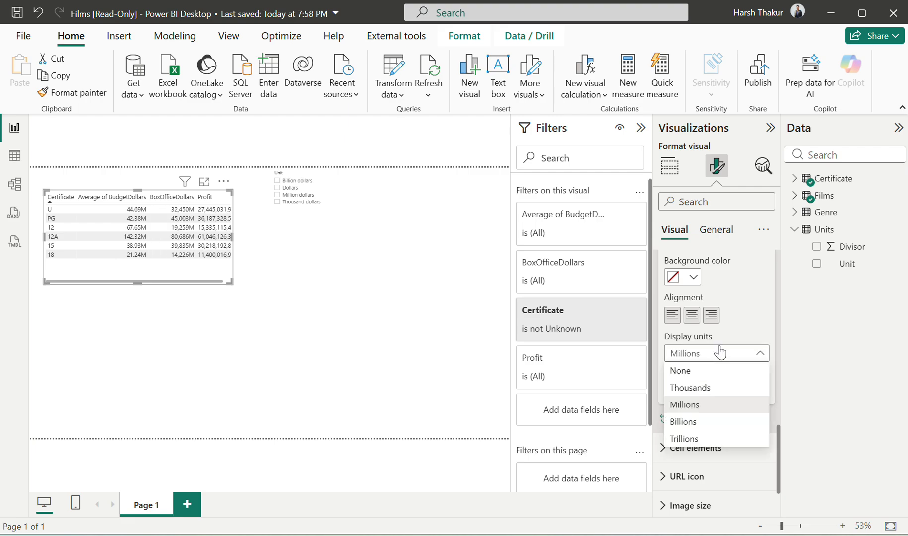
click(684, 421)
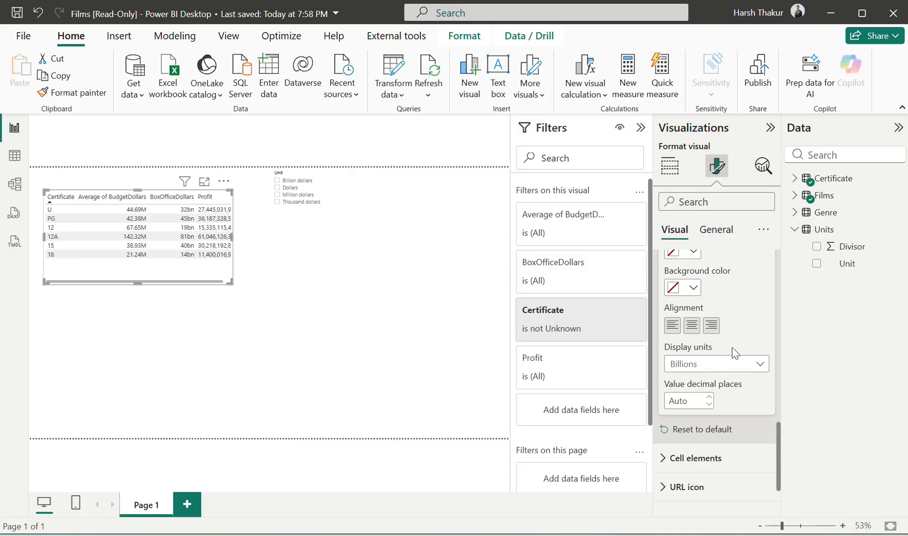
key(alt+Tab)
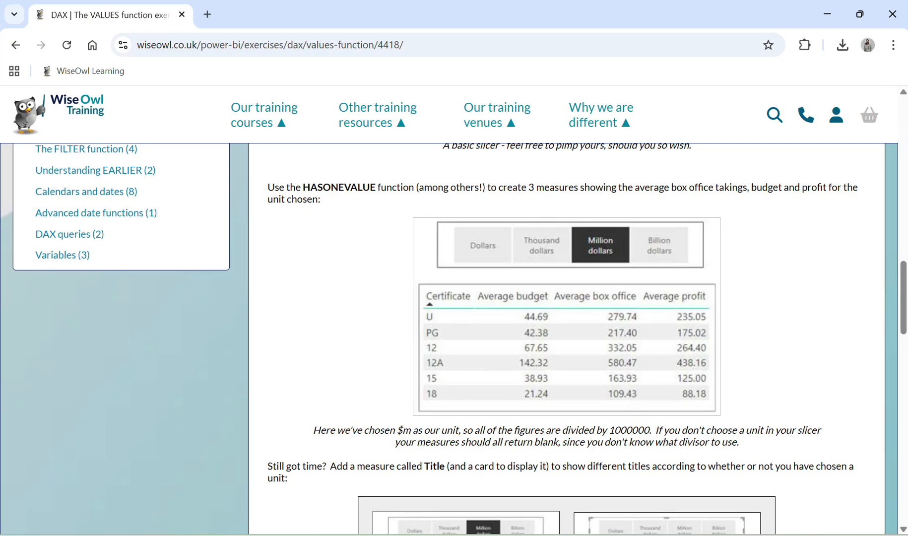
key(alt+Tab)
click(711, 365)
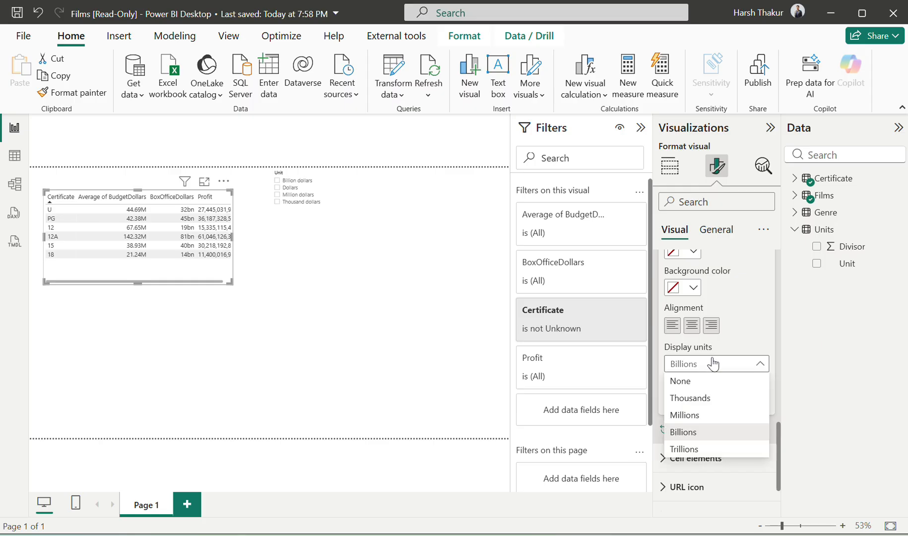
click(698, 416)
- Set the display units of the Profit column's values to Millions
scroll(718, 365, up, 5)
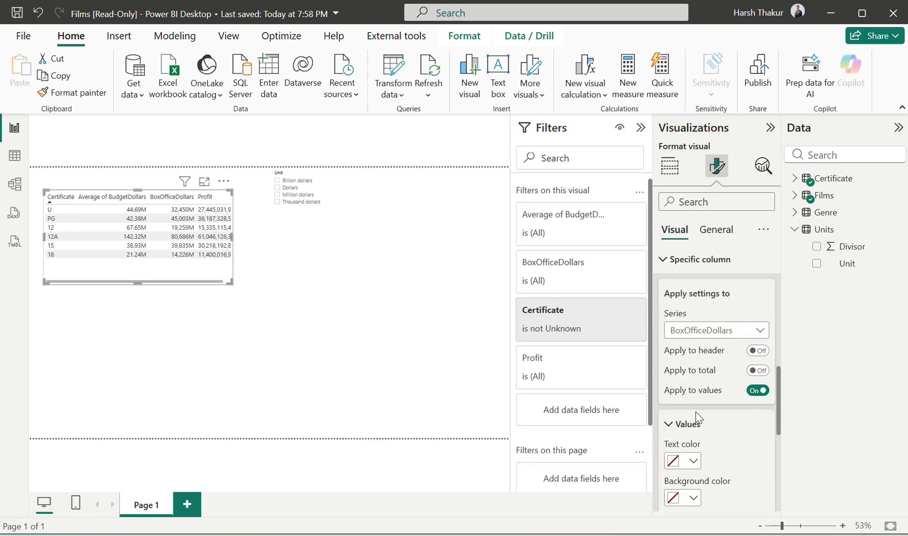
click(740, 330)
click(707, 399)
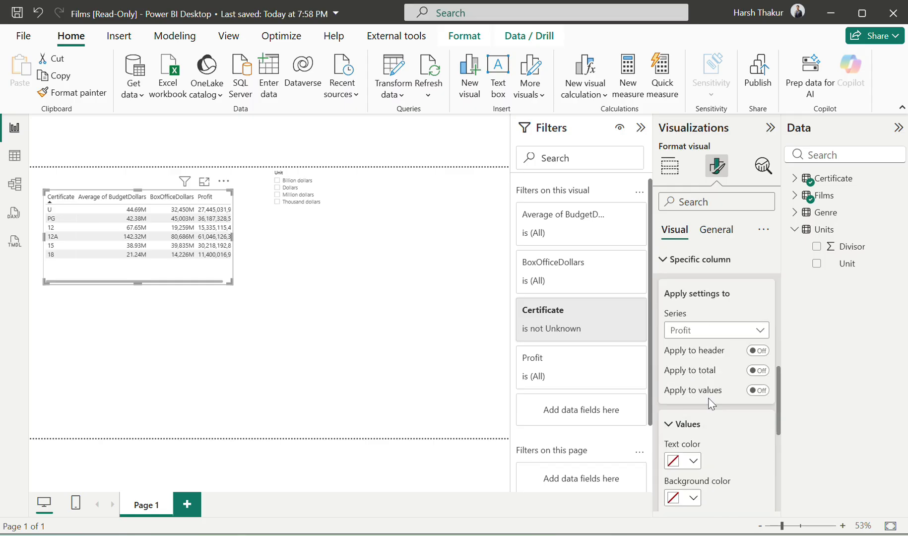
scroll(709, 403, down, 3)
click(710, 404)
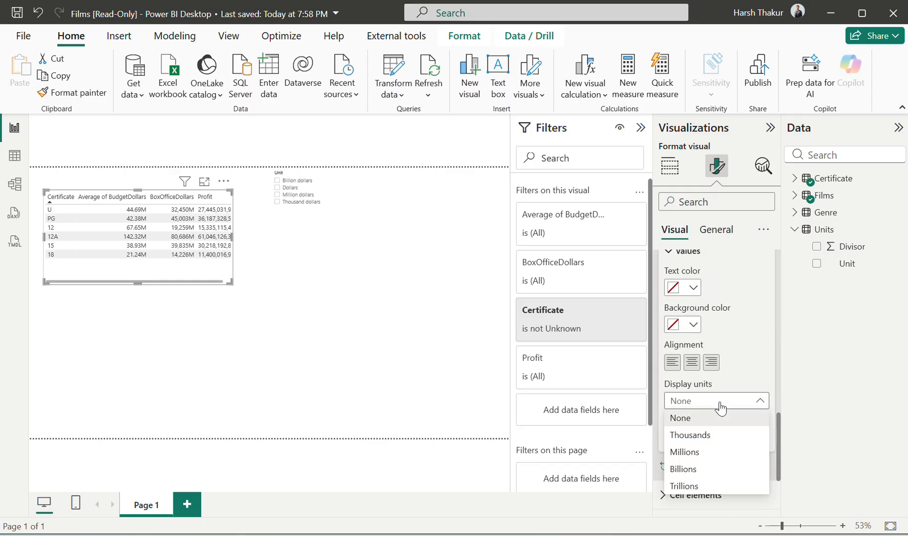
click(694, 451)
- Summarize both BoxOfficeDollars and Profit as Average in the film table
click(670, 165)
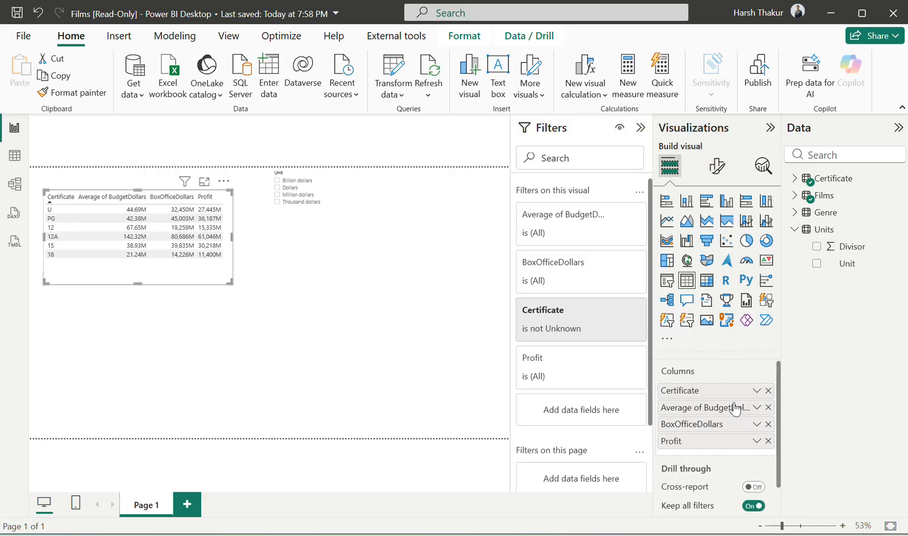
click(754, 425)
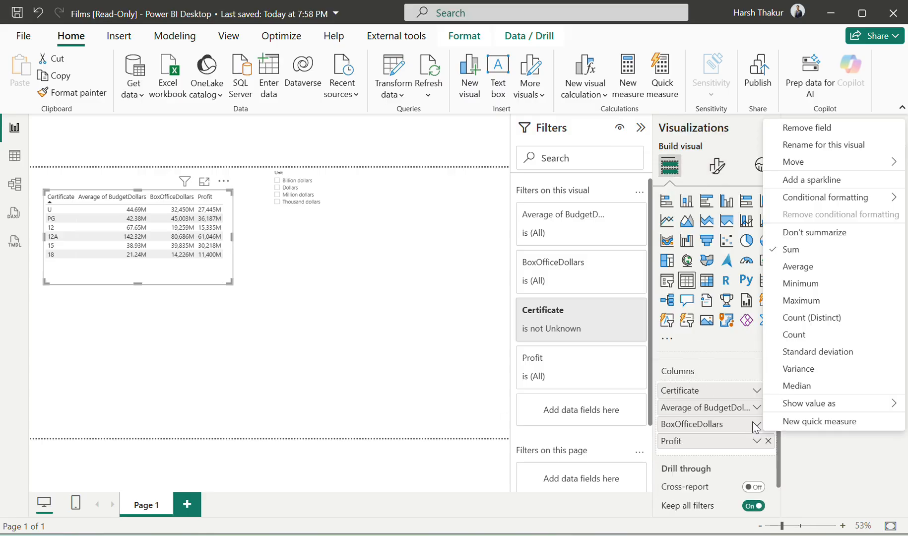
click(806, 266)
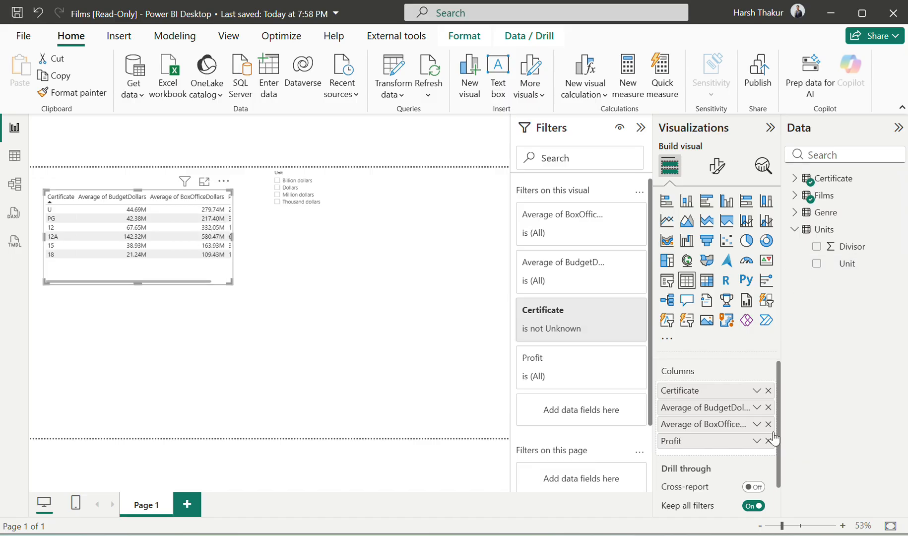
click(757, 442)
click(799, 284)
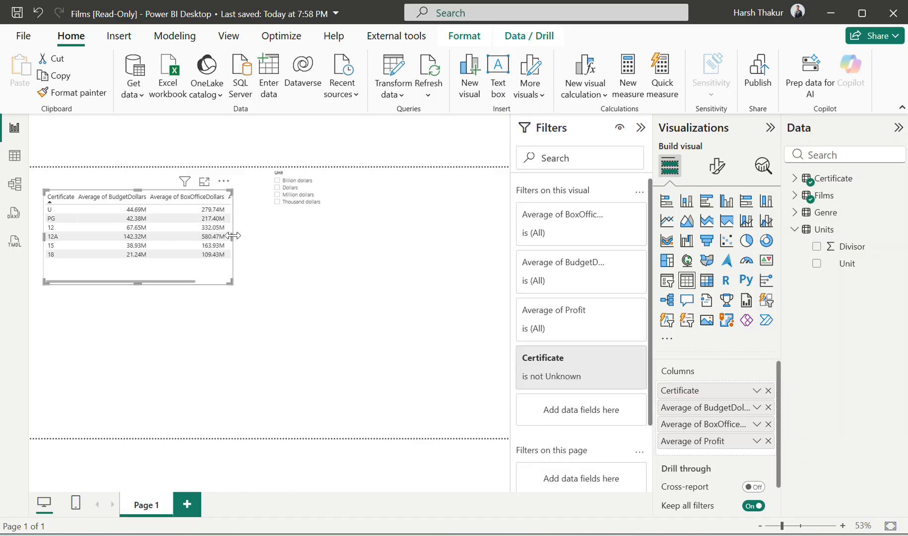
- Widen the film table to fit all four columns and move the Unit slicer clear of it
drag(233, 236, 281, 236)
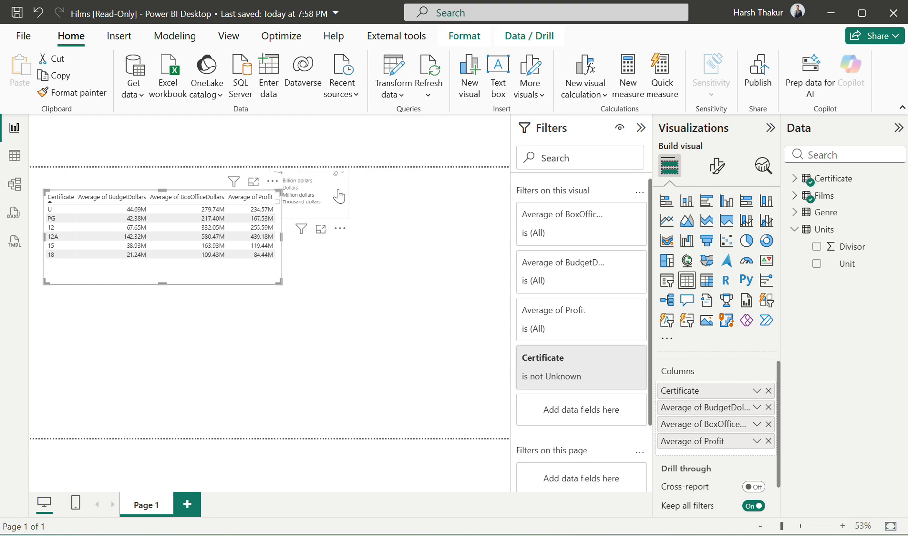
drag(340, 197, 405, 196)
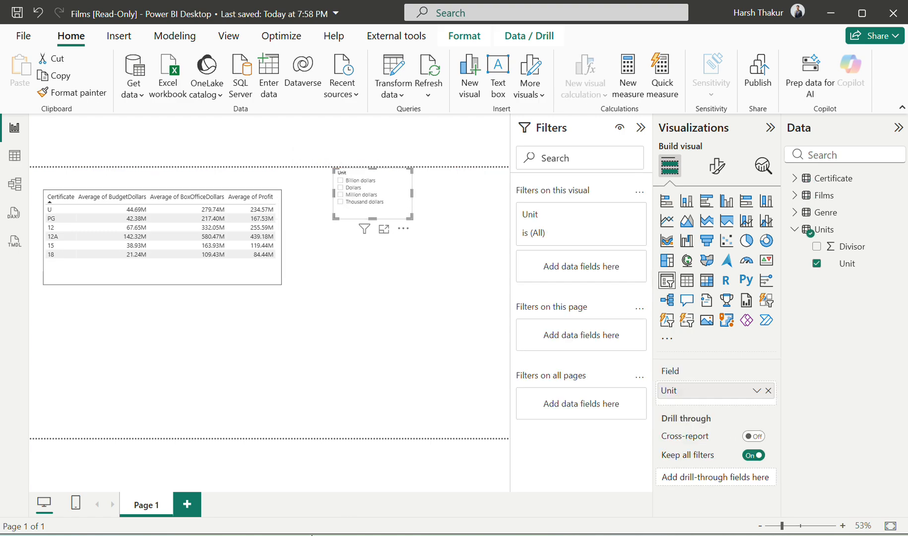
- Compare the film table's average budget, box office and profit figures with the exercise page's million-dollar example
key(alt+Tab)
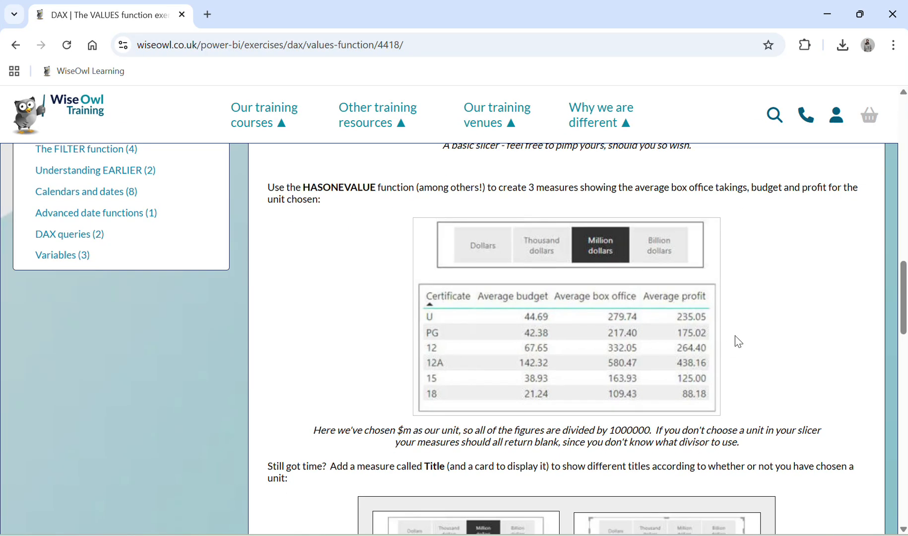
key(alt+Tab)
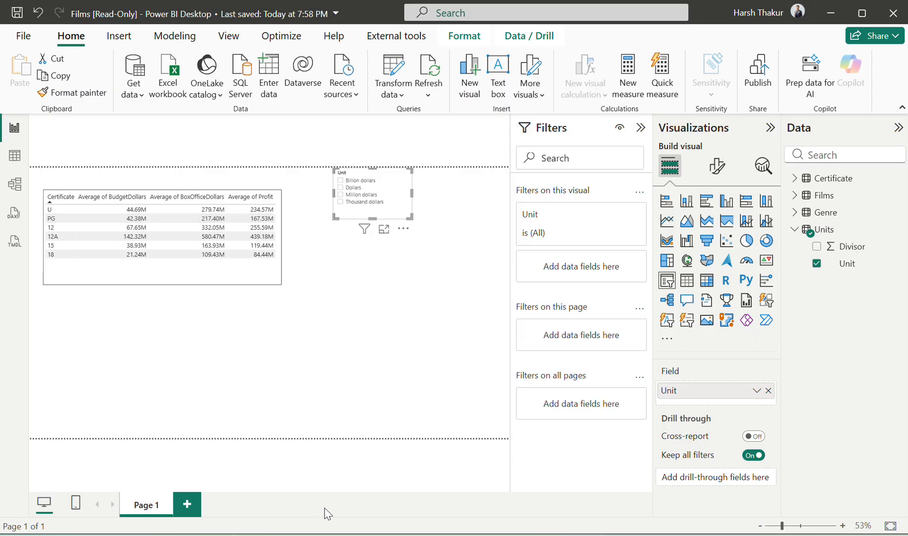
key(alt+Tab)
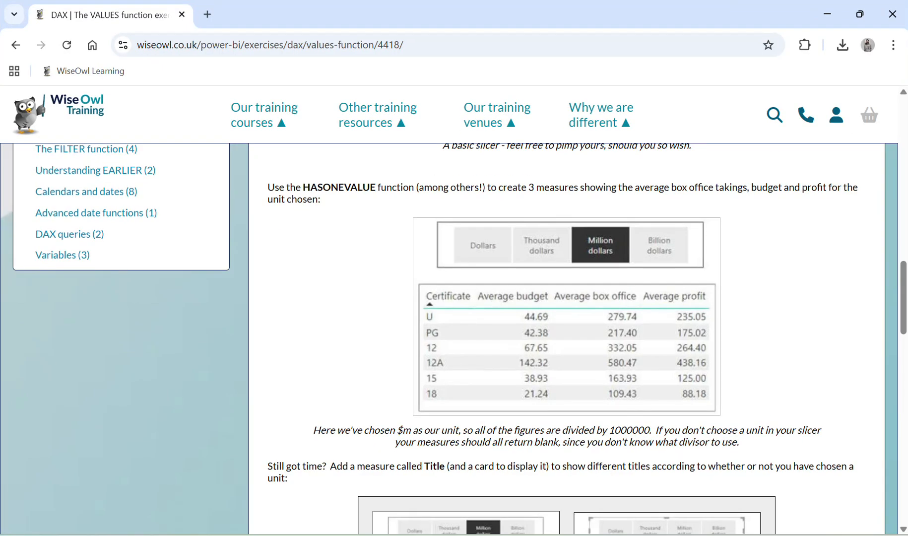
key(alt+Tab)
key(alt+Tab)
key(alt+Tab)
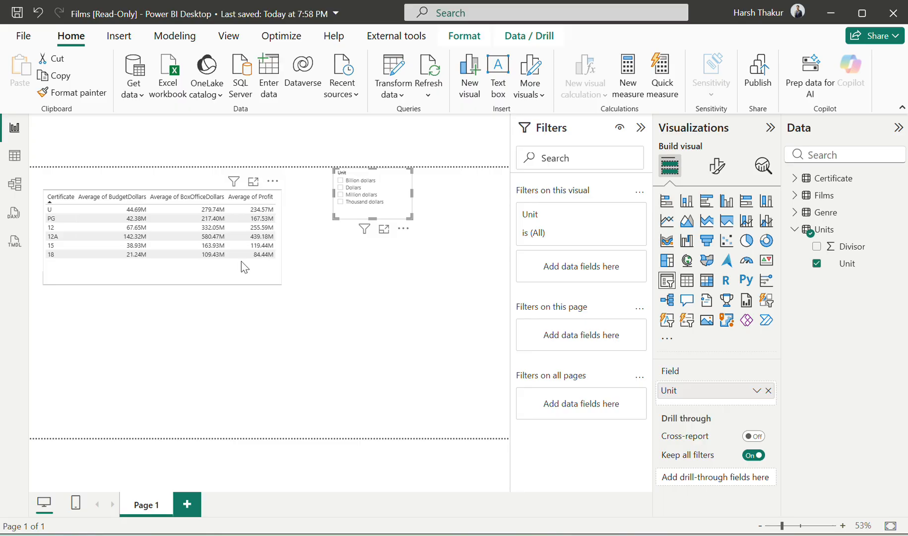
key(alt+Tab)
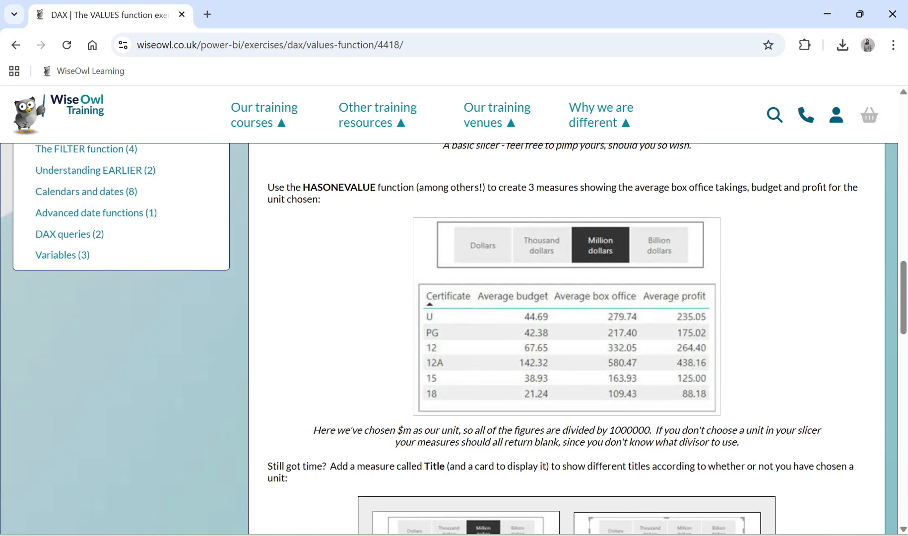
key(alt+Tab)
key(alt+Tab)
- Read the exercise page's notes on blank measures without a chosen unit and on the Title measure
scroll(412, 427, down, 1)
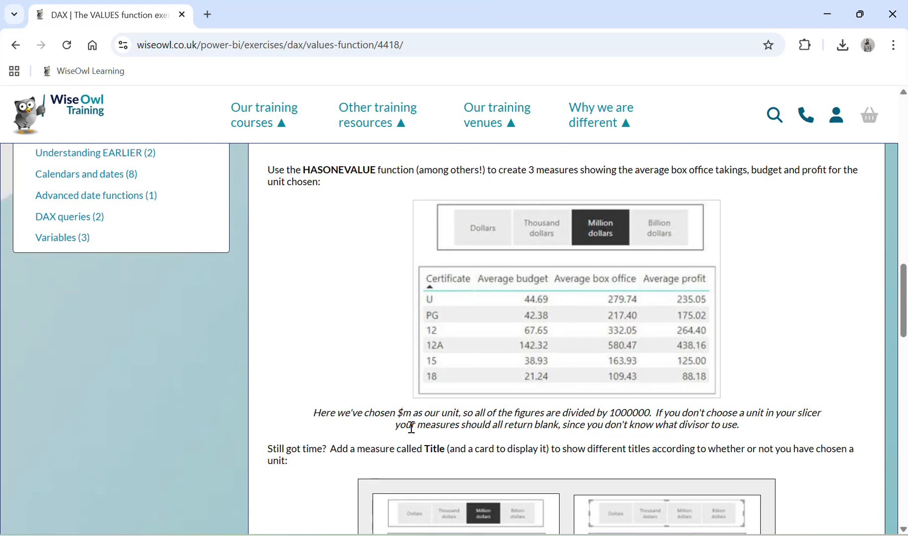
scroll(411, 427, down, 4)
scroll(412, 429, up, 2)
scroll(413, 432, down, 1)
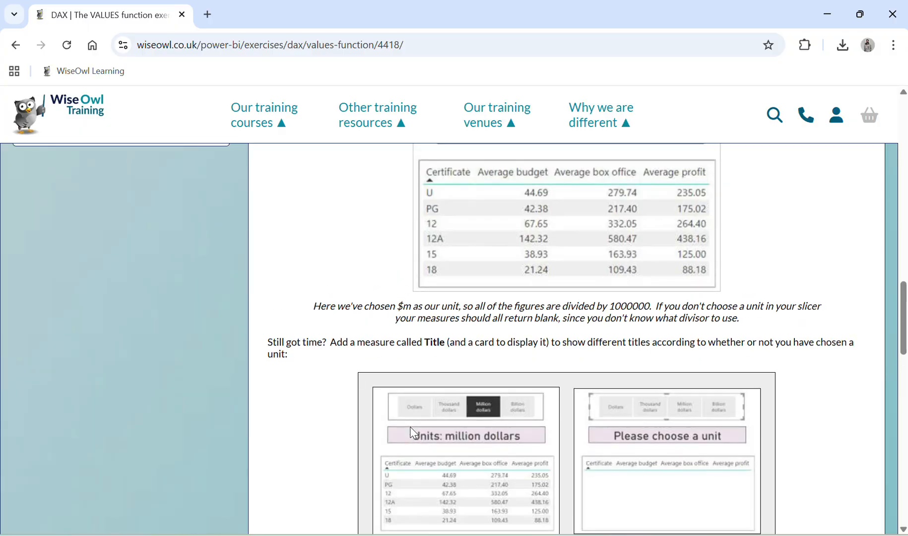
scroll(414, 433, up, 3)
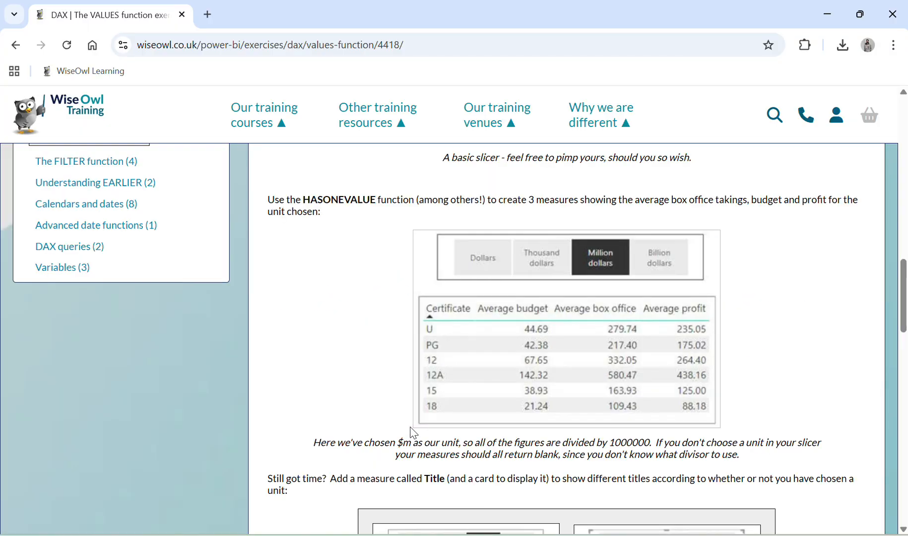
scroll(413, 433, down, 1)
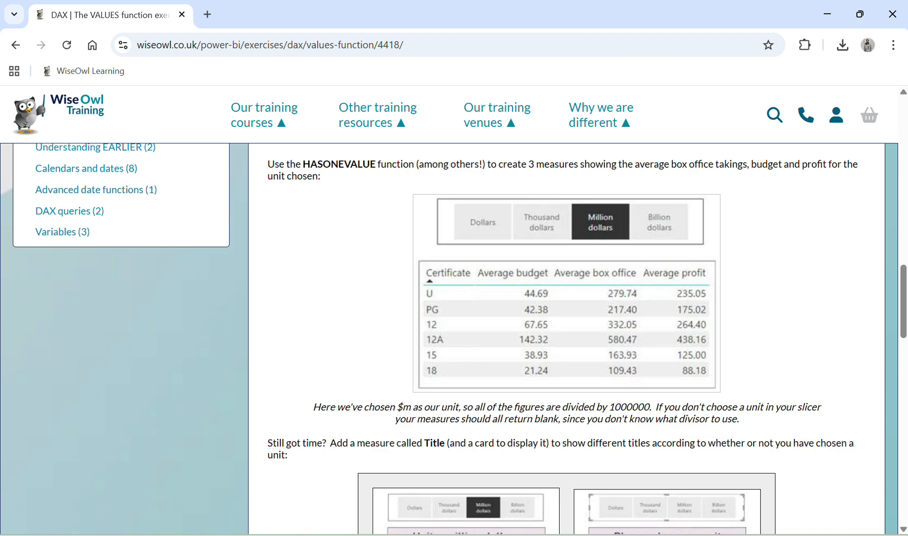
- Try each option in the Unit slicer, finish with Million dollars selected, and check the exercise page's example again
key(alt+Tab)
click(353, 187)
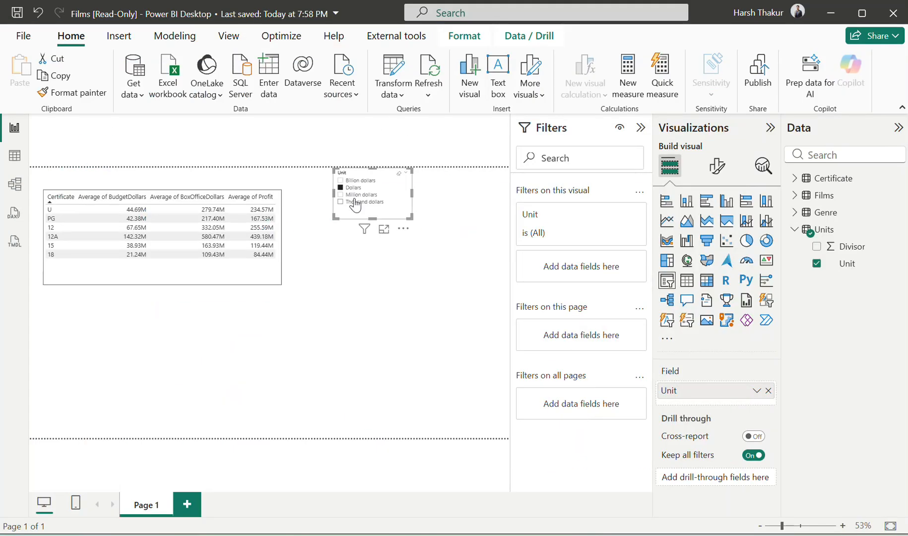
click(354, 202)
click(349, 195)
click(350, 180)
click(346, 202)
click(349, 195)
key(alt+Tab)
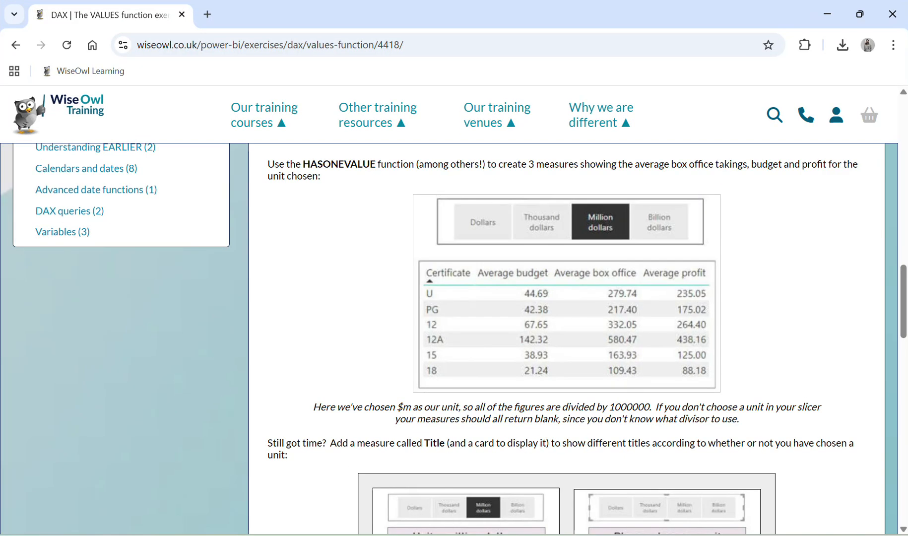
key(alt+Tab)
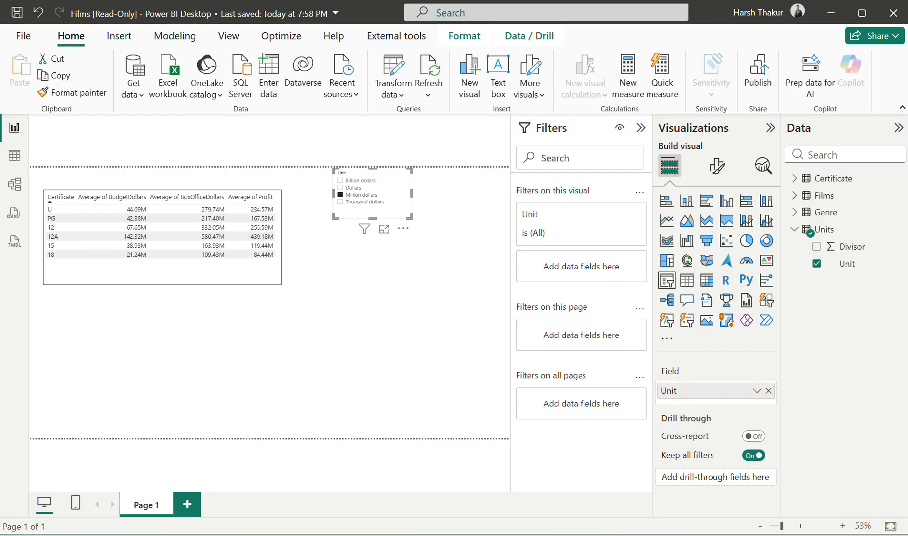
- Create a new measure named avg budget in the Certificate table and begin its formula with IF
click(794, 178)
click(900, 178)
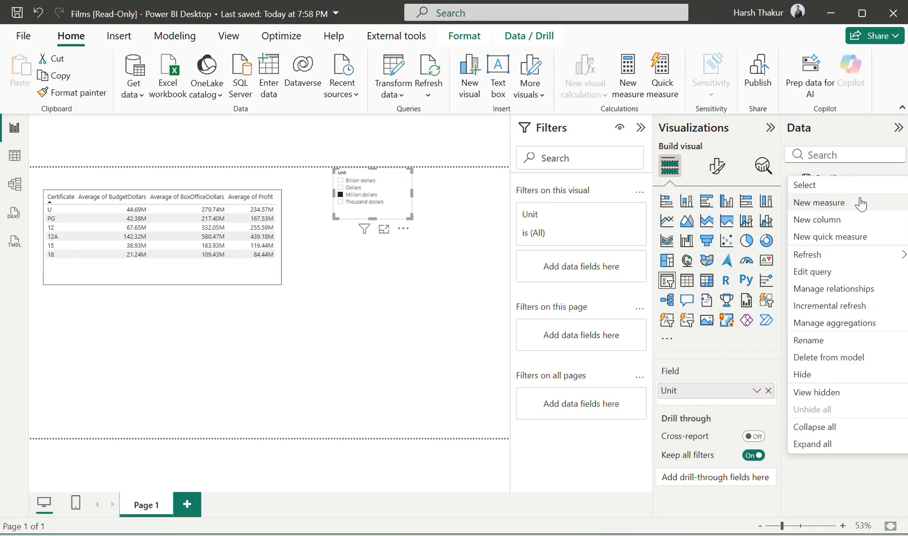
key(Escape)
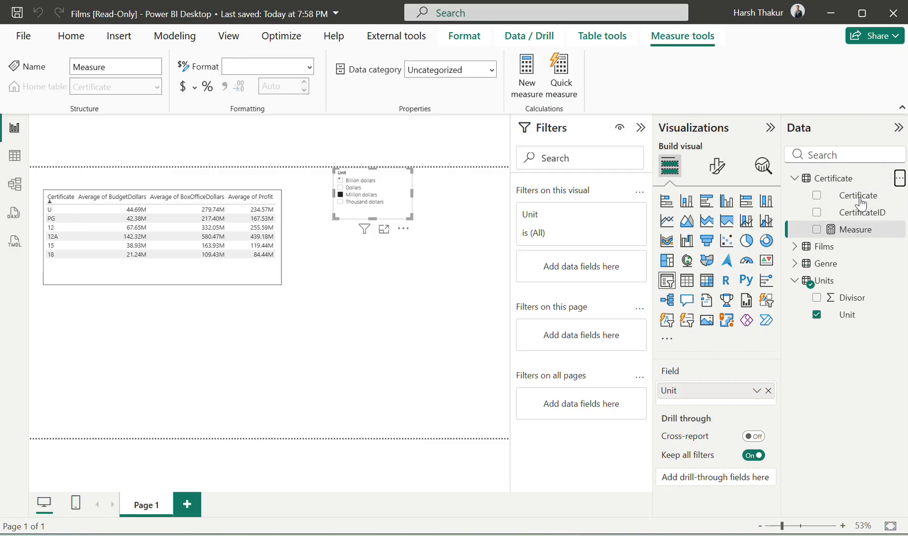
text(av)
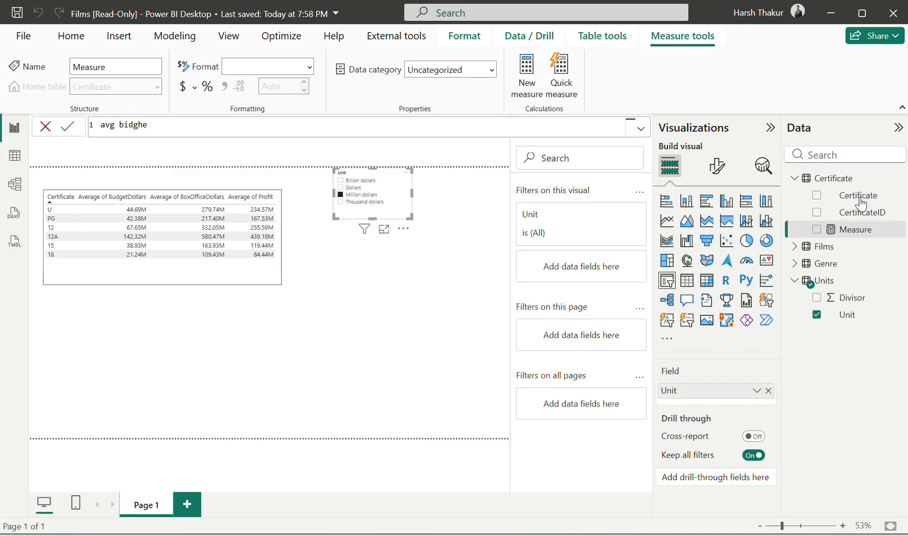
text(g budget = IF(ha)
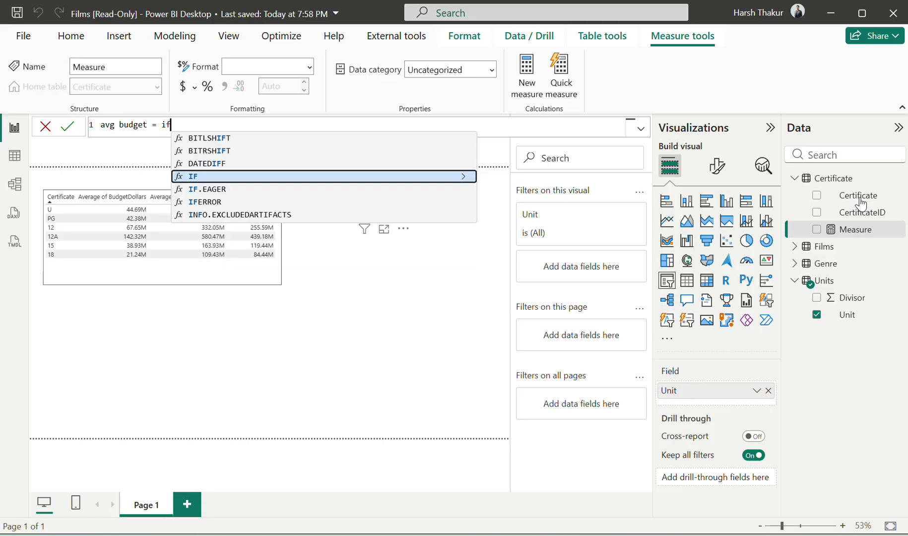
- Enter HASONEVALUE(Units[Unit]) as the IF condition of the avg budget measure
text(s)
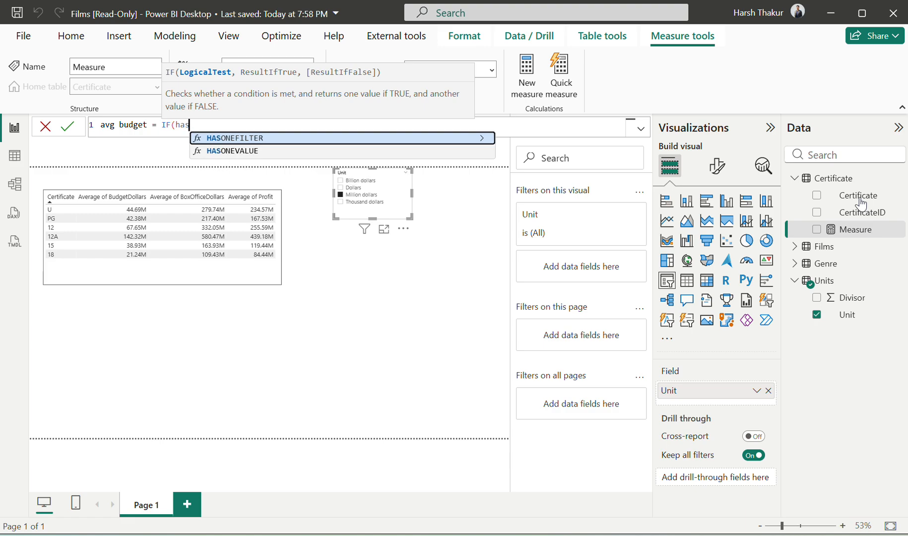
key(Down)
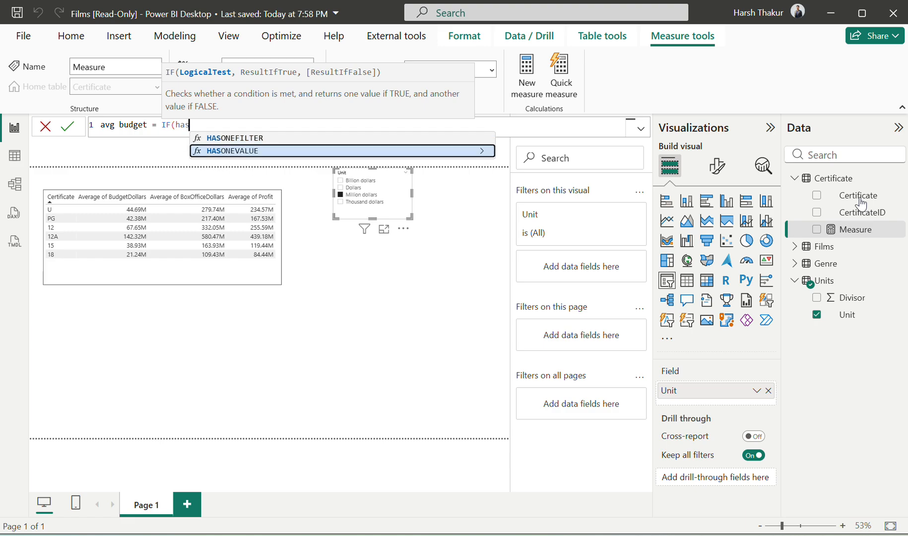
key(Tab)
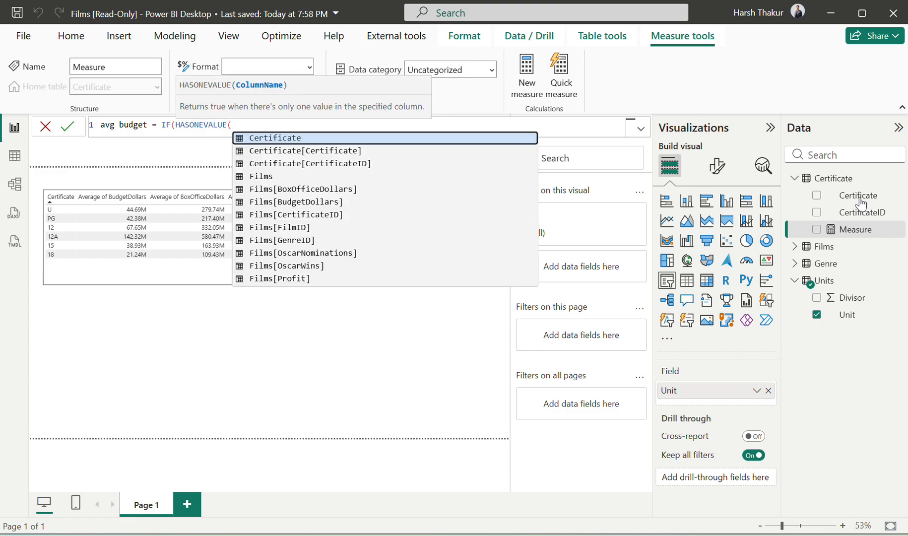
text(uni)
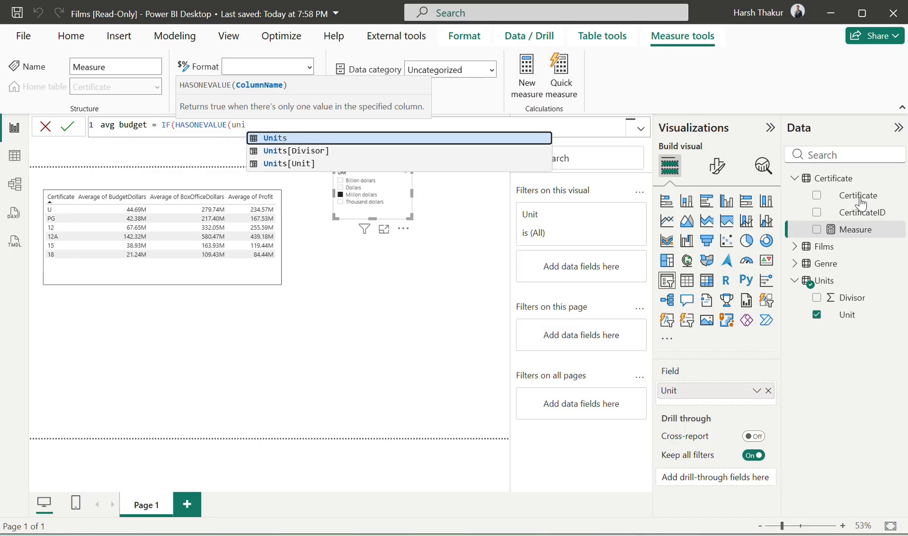
key(Down)
key(Down)
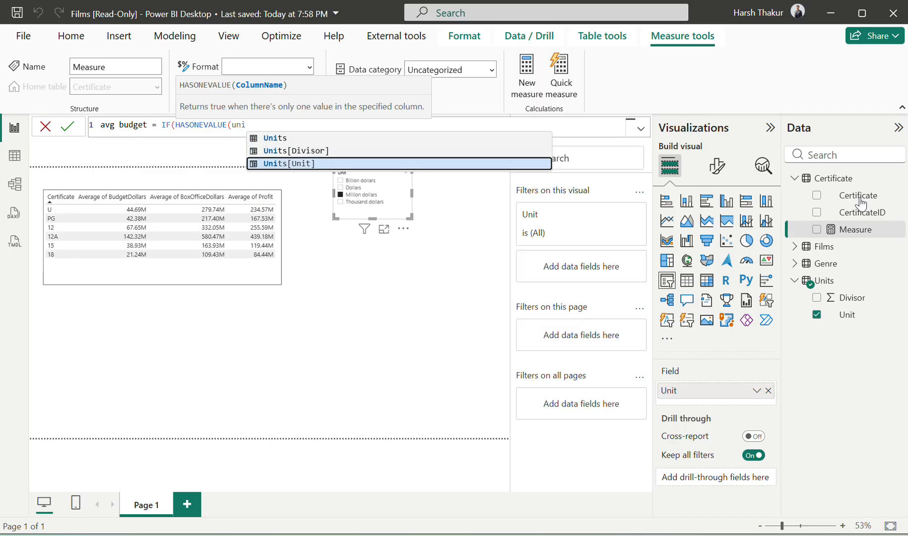
key(Tab)
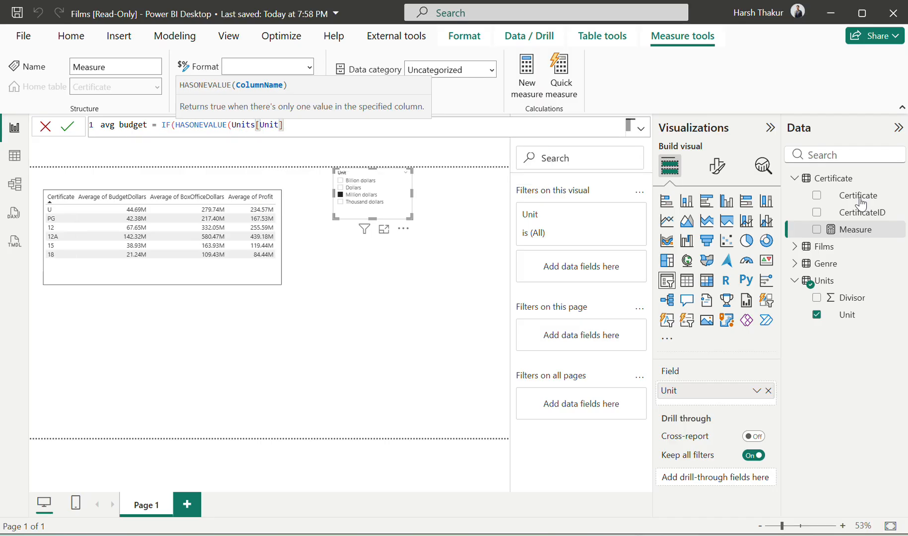
text(),)
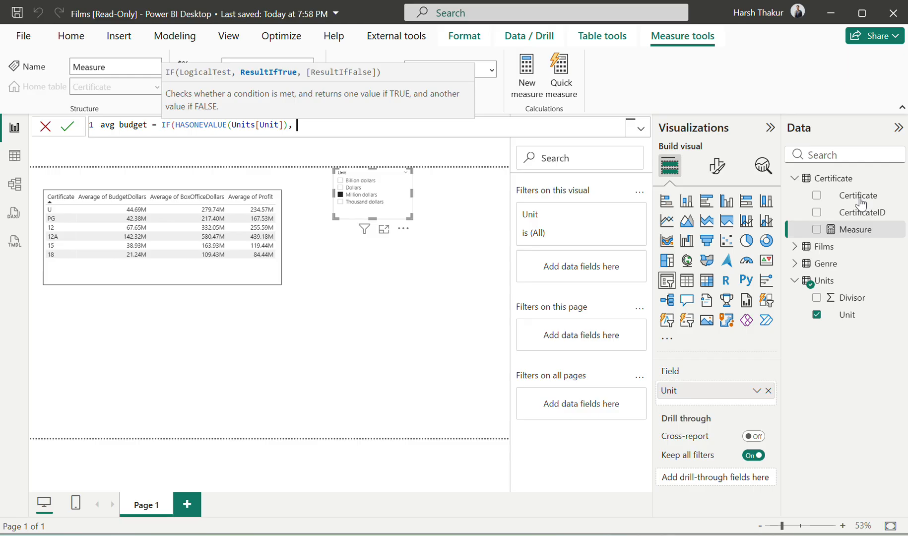
- Return AVERAGE(Films[BudgetDollars]) when the condition is true, and commit the avg budget measure
text( ave)
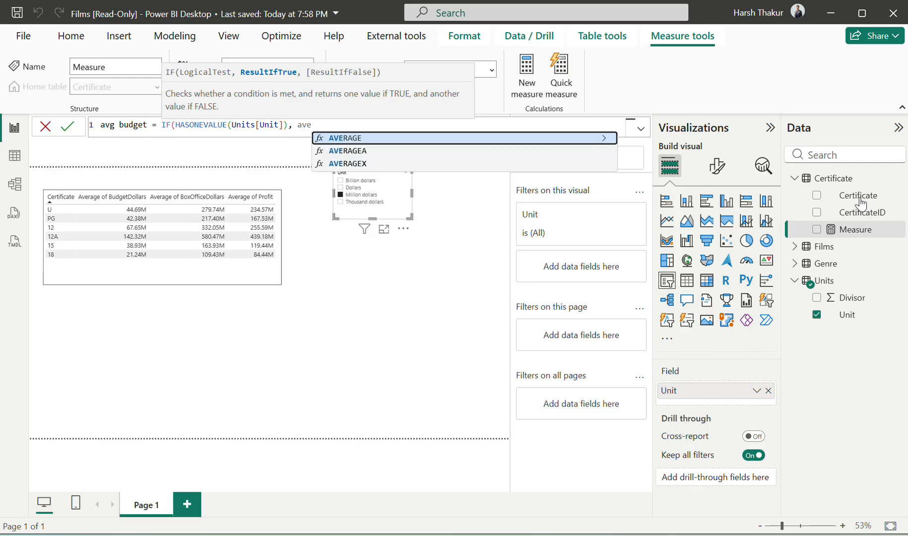
key(Tab)
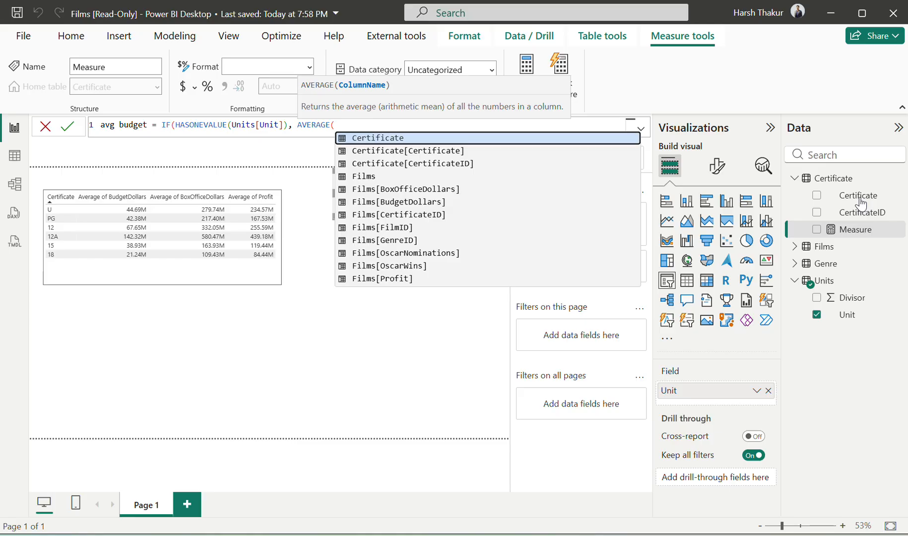
text(budg)
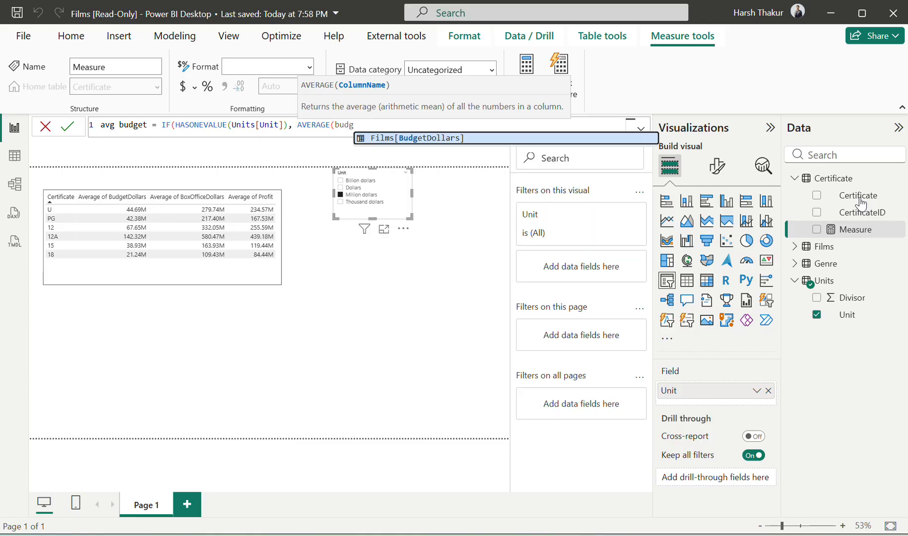
key(Tab)
text())
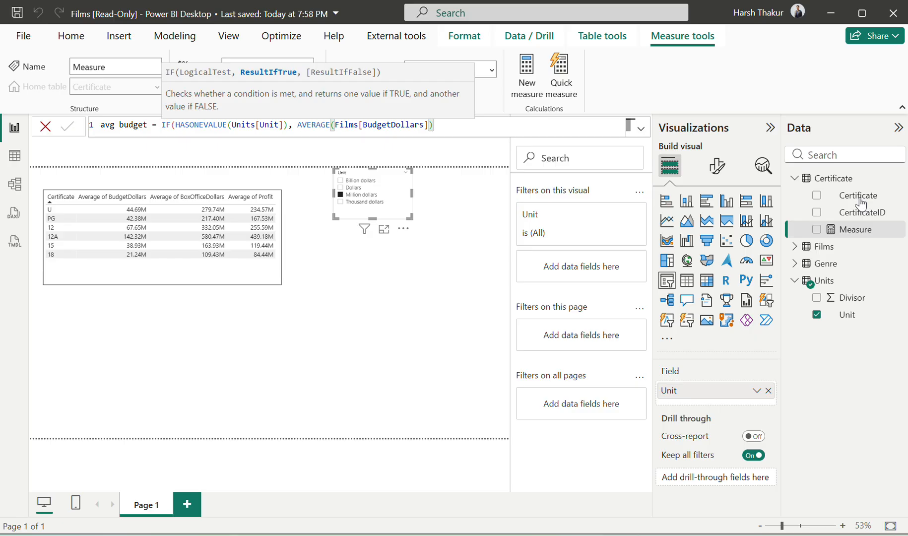
text())
key(Return)
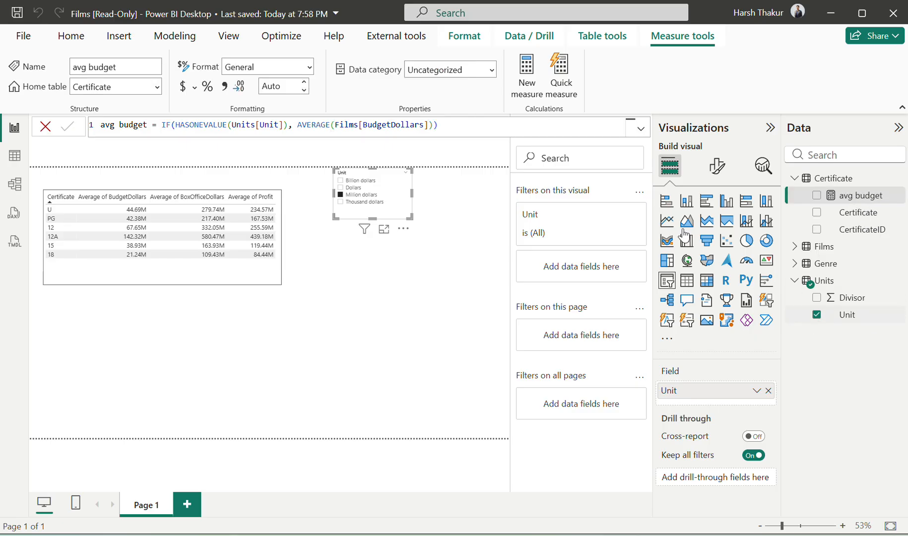
- Add the avg budget measure as the last column of the film table and widen the table to fit it
click(248, 283)
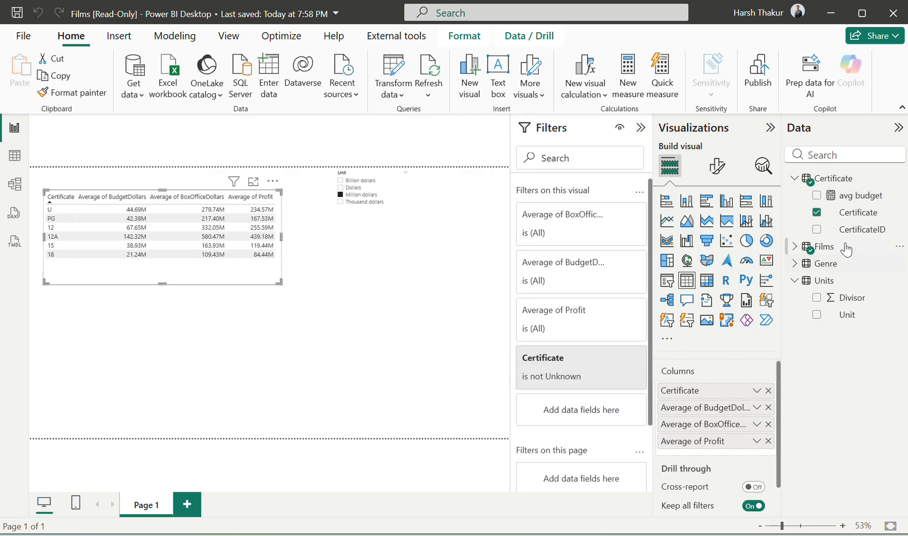
drag(844, 195, 759, 455)
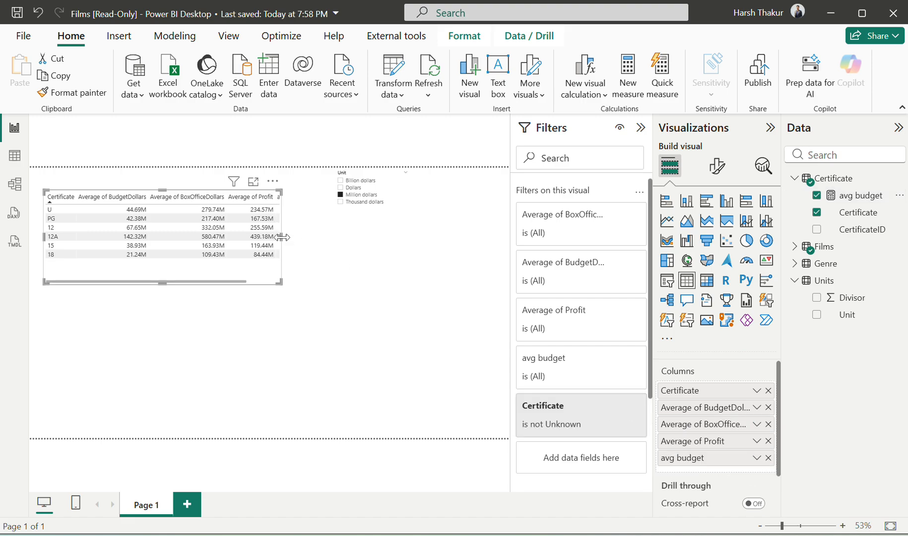
drag(282, 238, 333, 237)
- Try different options in the Unit slicer to check how the avg budget column responds, finishing with Dollars selected
click(355, 189)
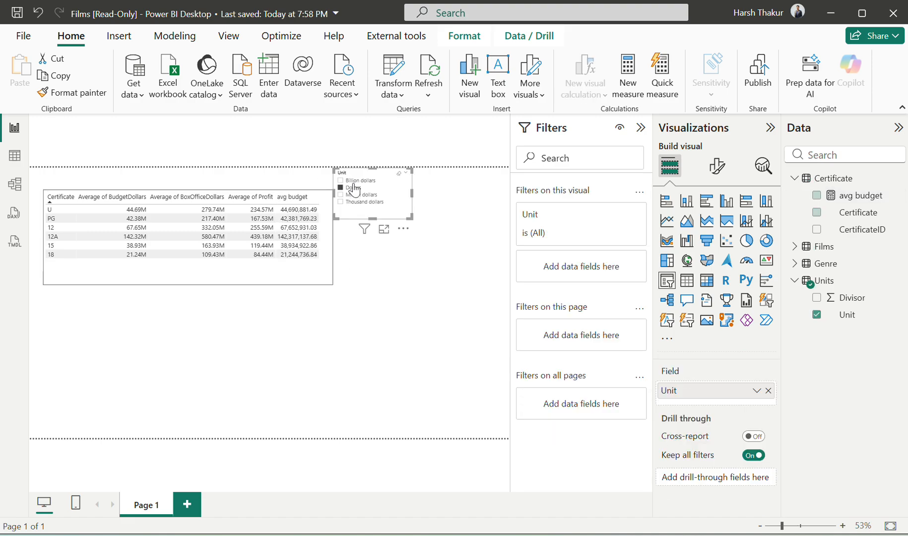
click(354, 180)
click(356, 188)
click(360, 194)
- Clear the avg budget measure's formula and restart it with IF, placing HASONEVALUE on a new line
click(862, 195)
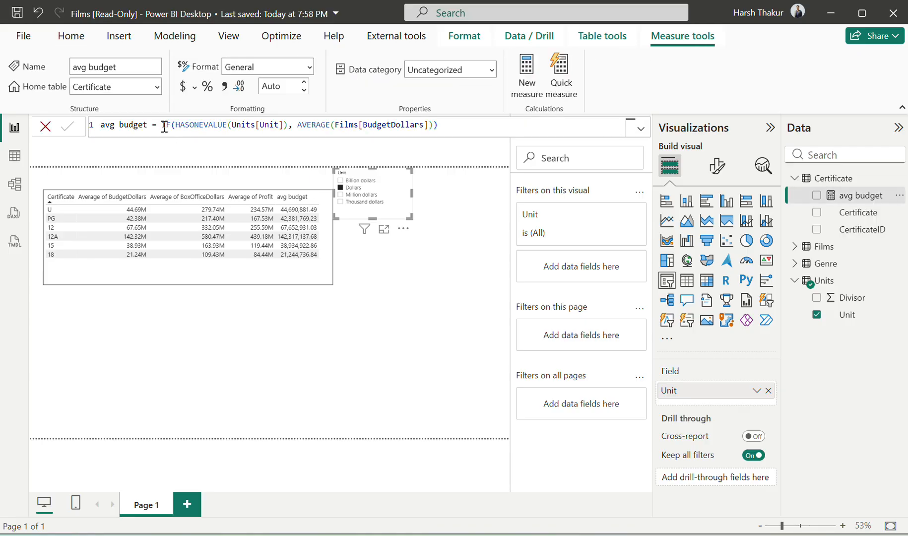
drag(164, 127, 460, 130)
key(BackSpace)
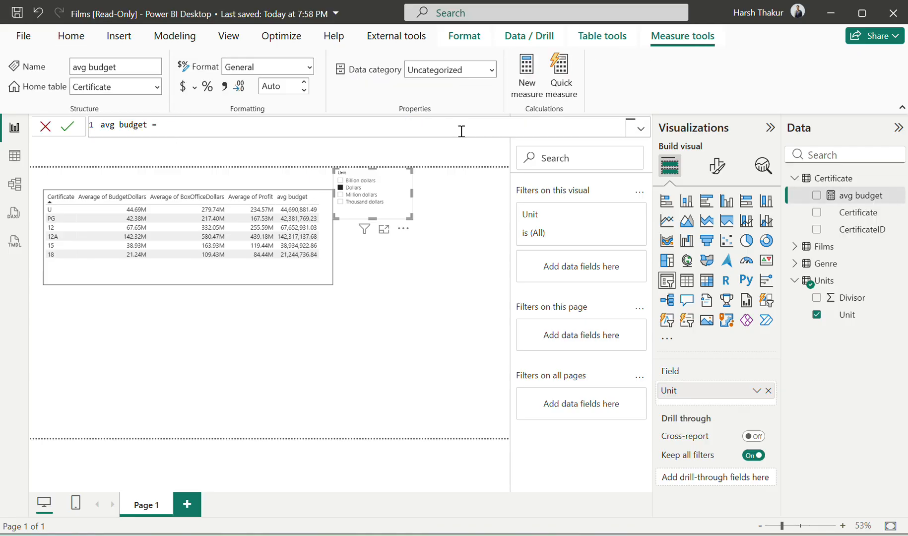
text(IF()
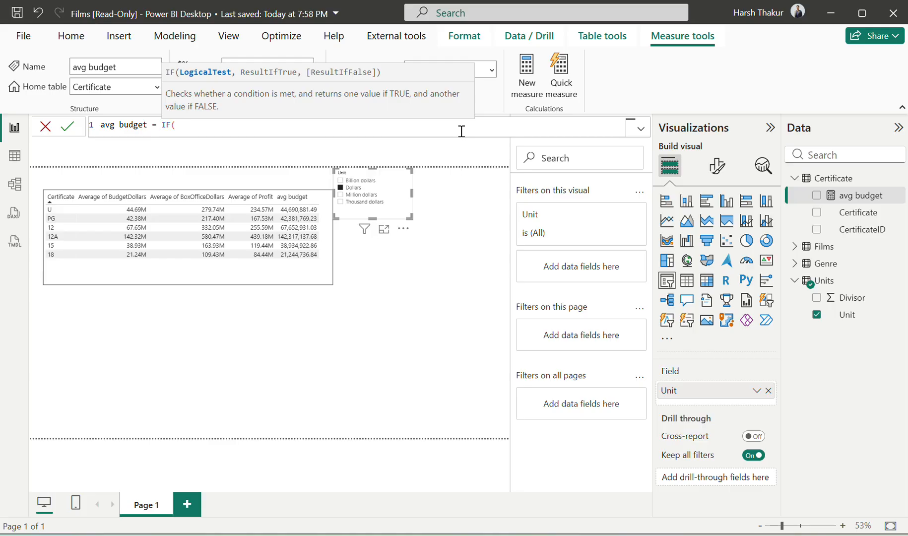
key(shift+Return)
text(has)
key(Down)
key(Tab)
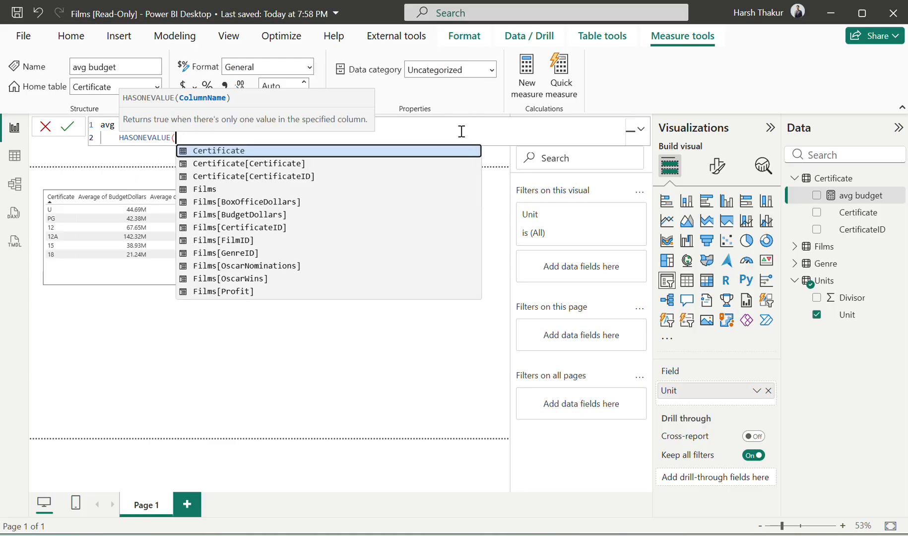
key(Escape)
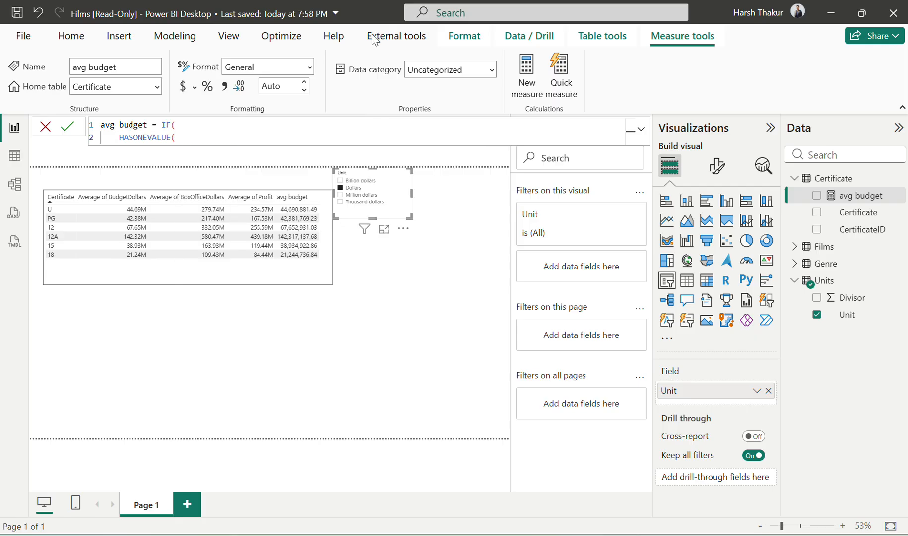
- Set Units[Divisor] as the HASONEVALUE column, close the condition, and begin DIVIDE as the true result on a new line
text(uni)
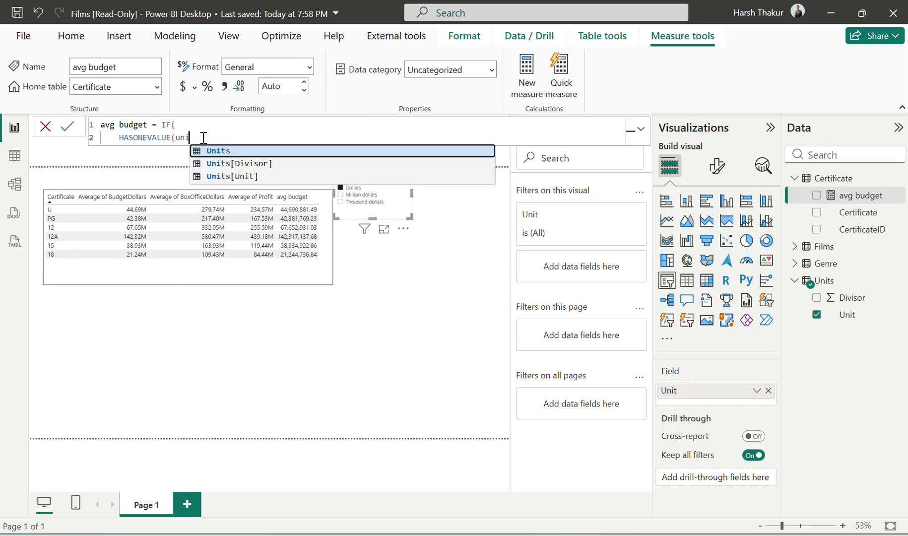
key(Down)
key(Down)
key(Up)
key(Tab)
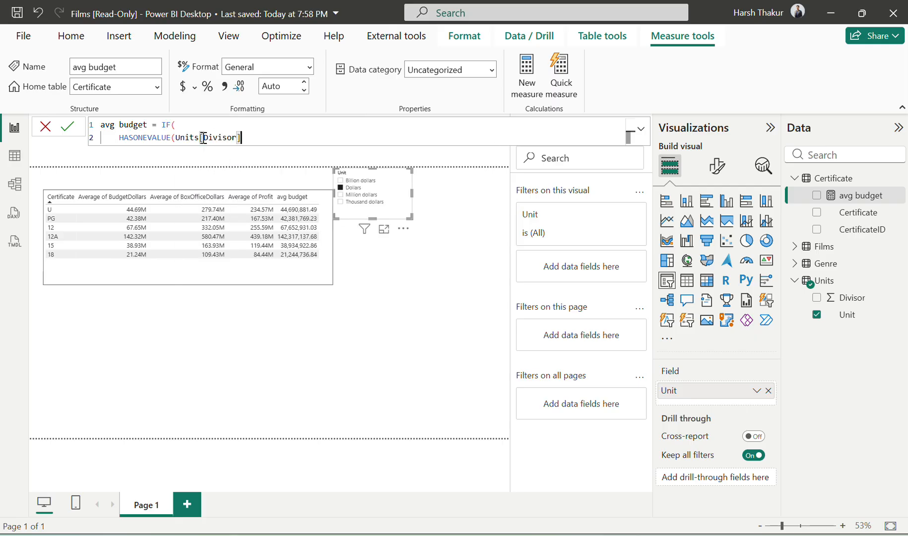
text(),)
key(shift+Return)
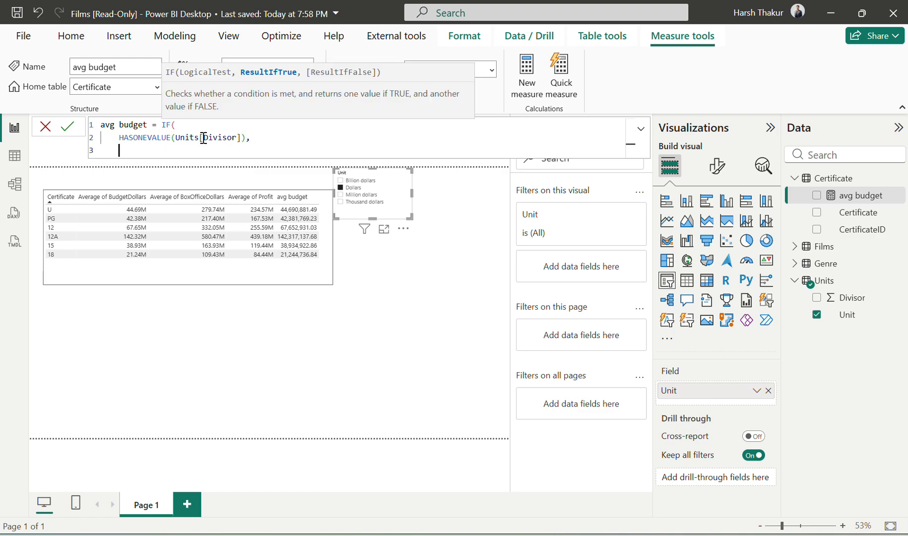
text(DIVIDE()
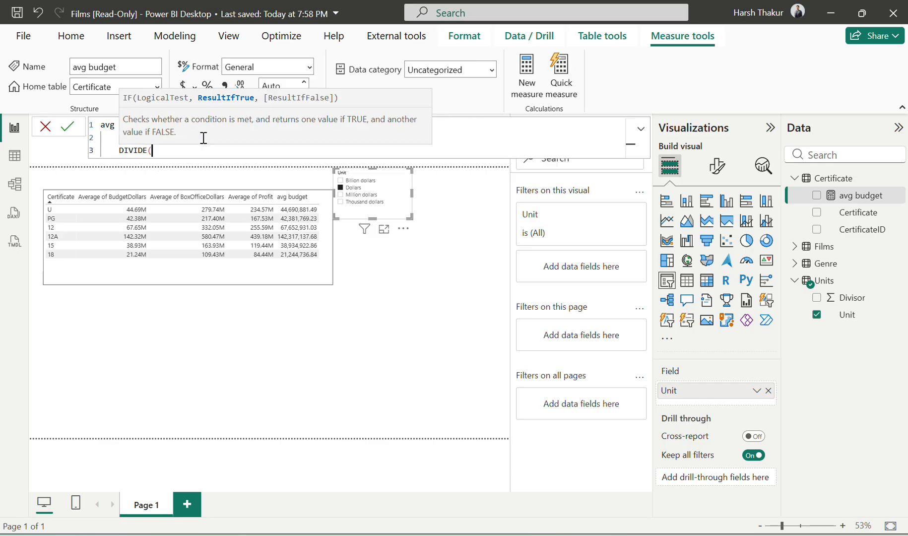
text(bu)
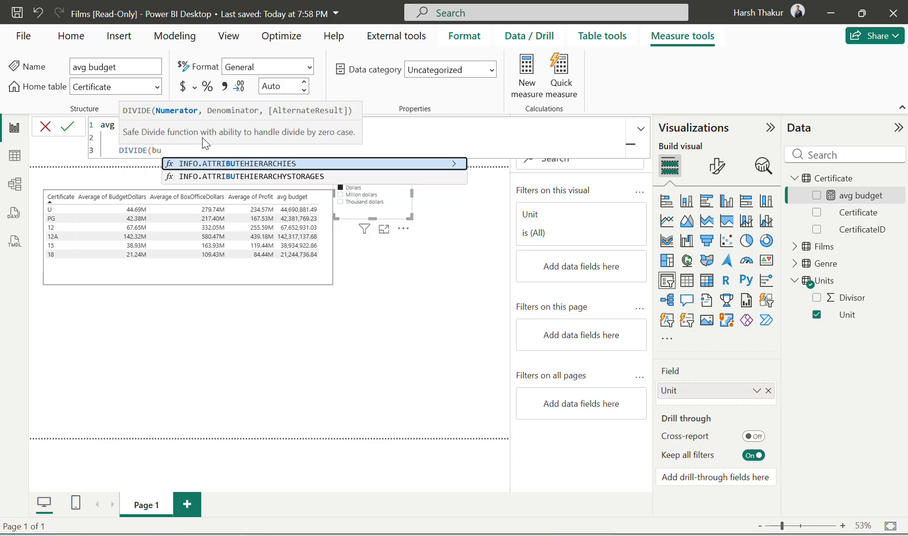
key(BackSpace)
key(BackSpace)
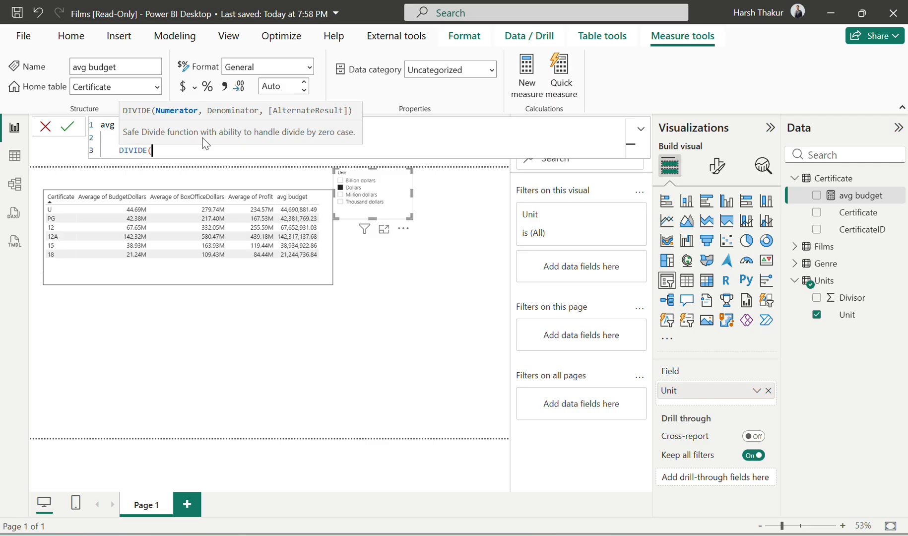
text(budh)
key(BackSpace)
key(BackSpace)
key(BackSpace)
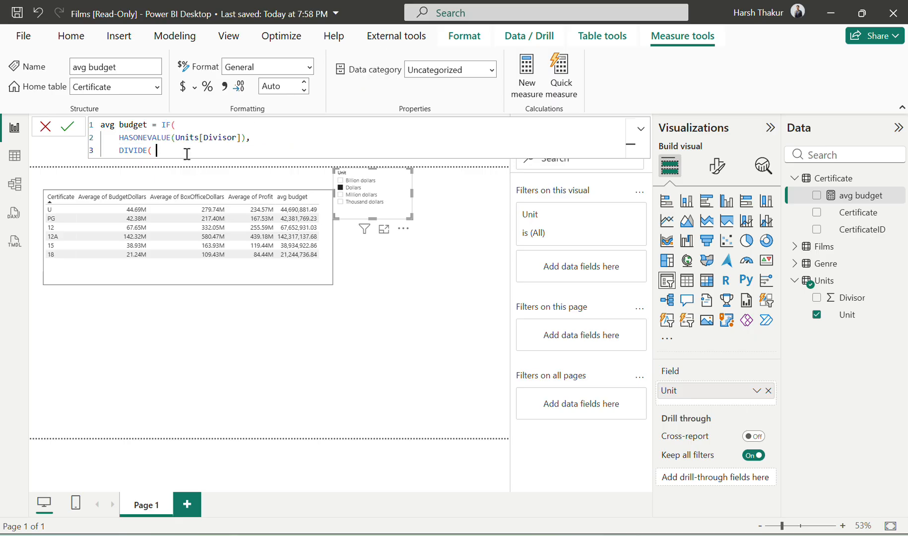
- Enter AVERAGE(Films[BudgetDollars]) as the numerator of DIVIDE in the avg budget formula
text(AVERAGE()
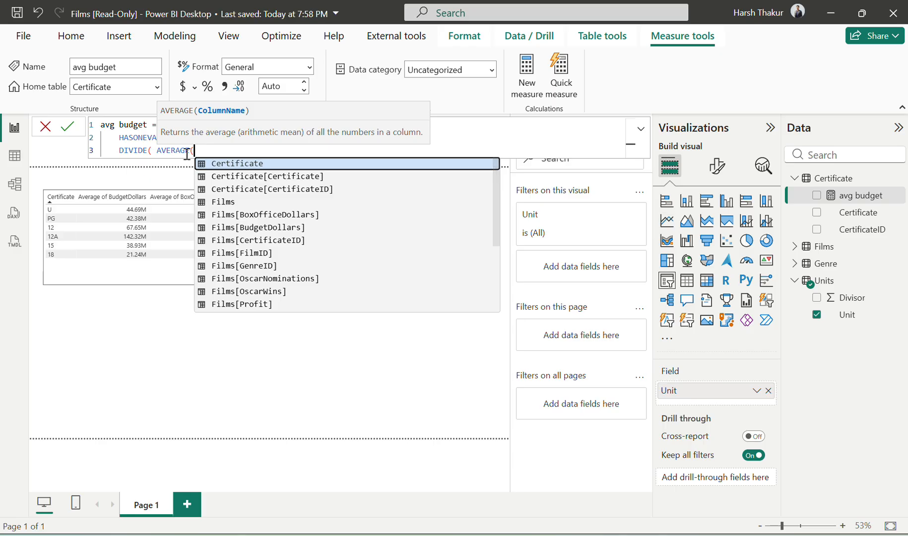
text(budhg)
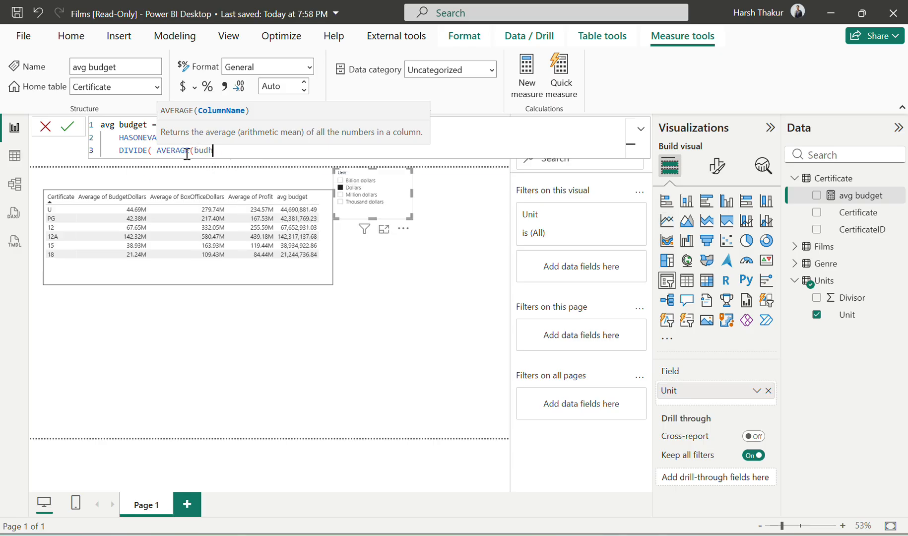
key(Tab)
text())
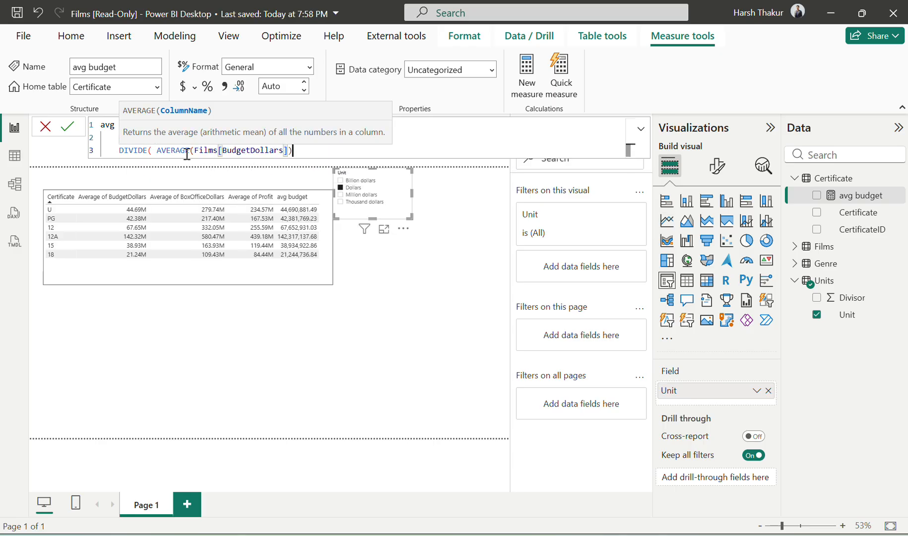
text(,)
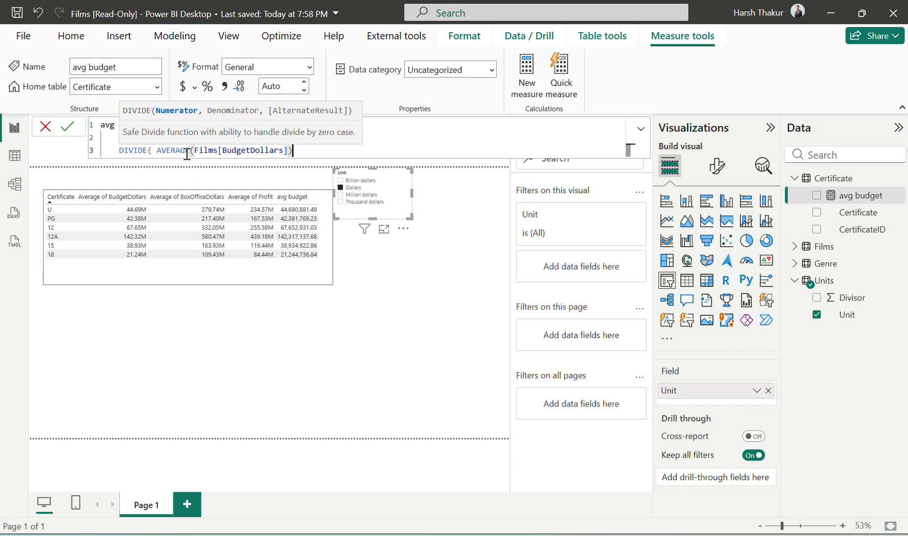
- Enter VALUES(Units[Divisor]) on a new line as the denominator of DIVIDE in the avg budget formula
text(,)
key(shift+Return)
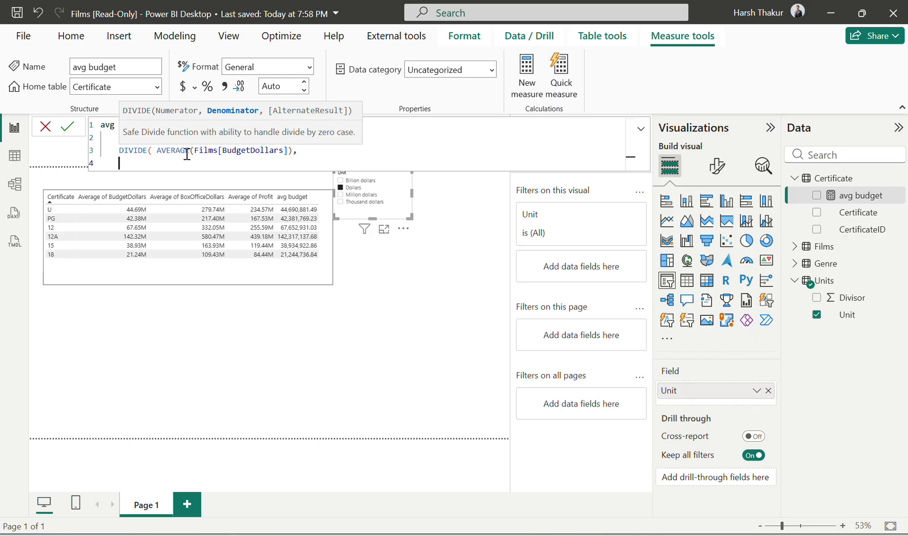
text(aver)
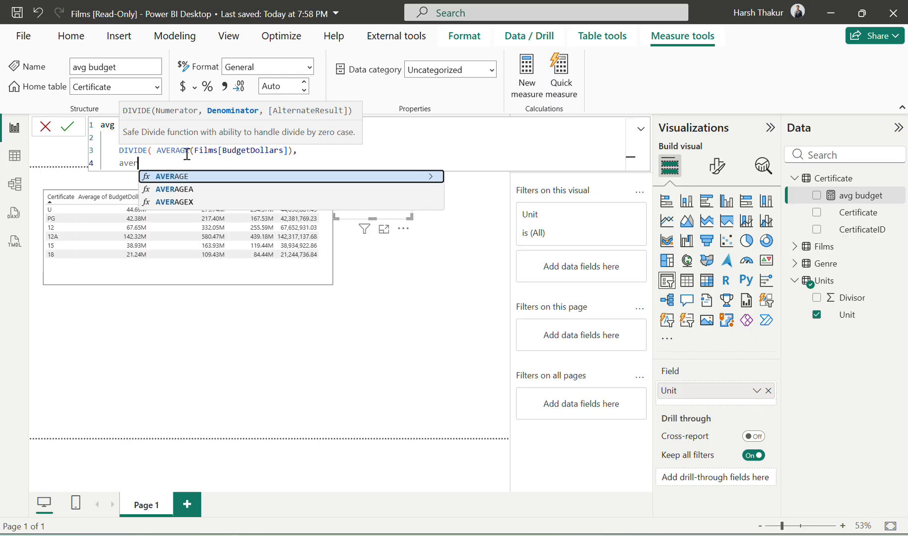
key(Tab)
text(uniu)
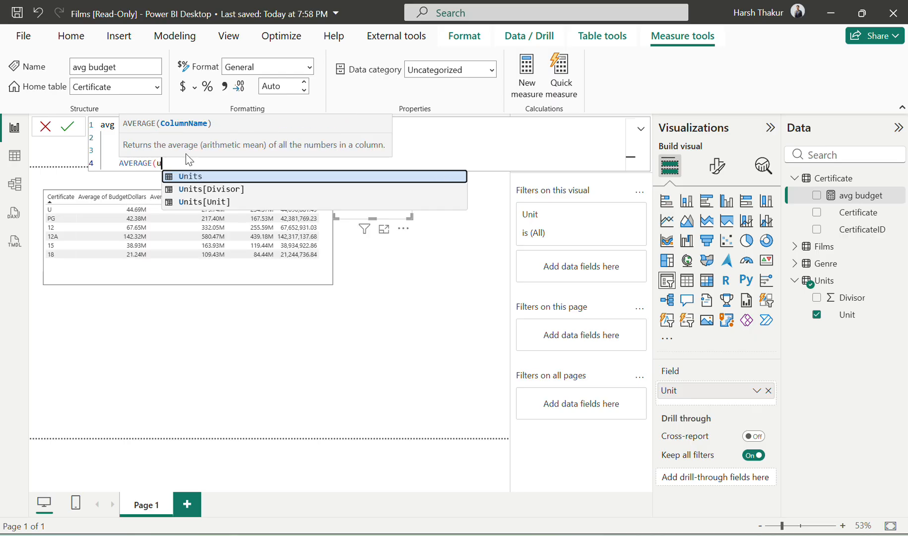
key(BackSpace)
key(Down)
key(Tab)
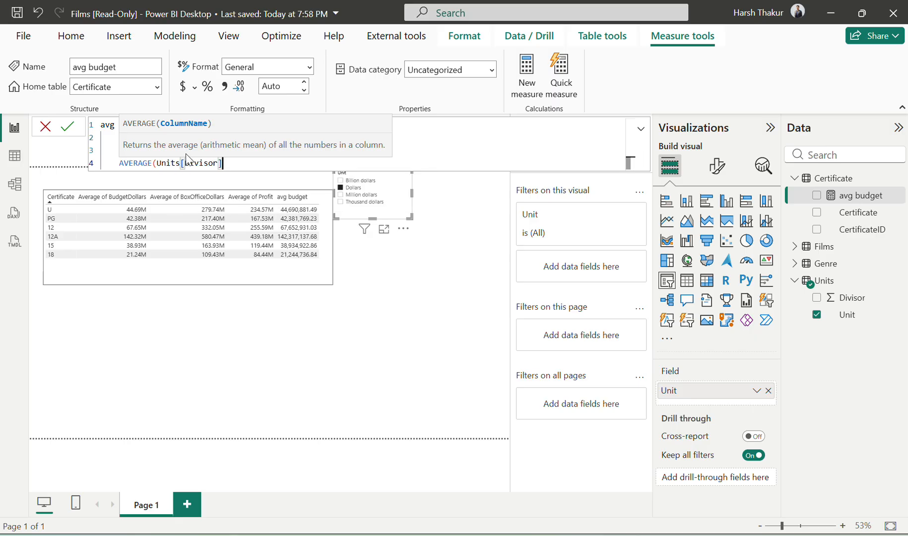
text())
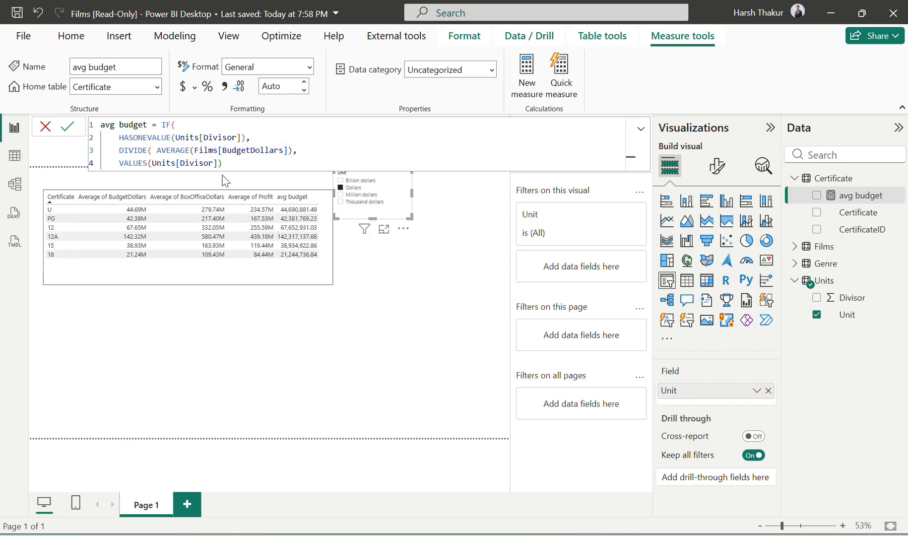
- Add BLANK() as the alternate result of DIVIDE, then close and commit the avg budget formula
click(245, 158)
text(,)
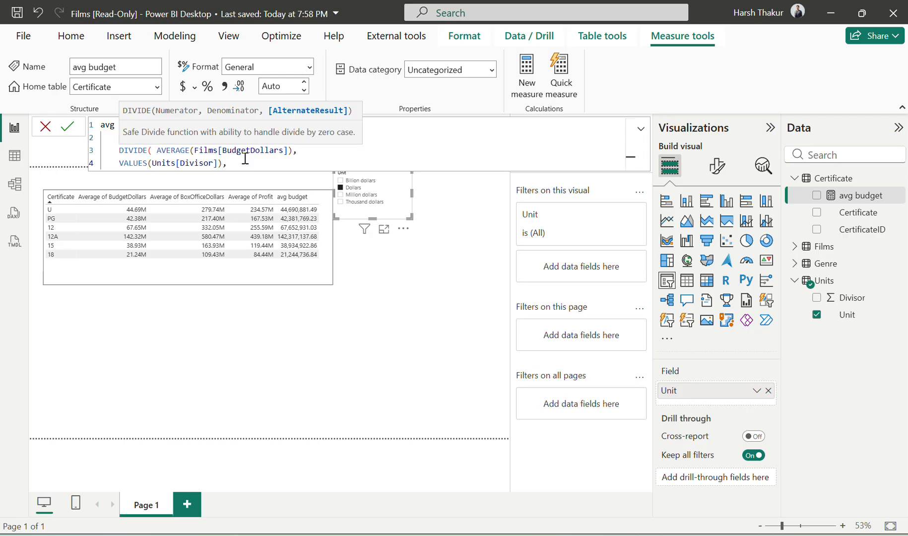
text(blank)
key(Tab)
text())
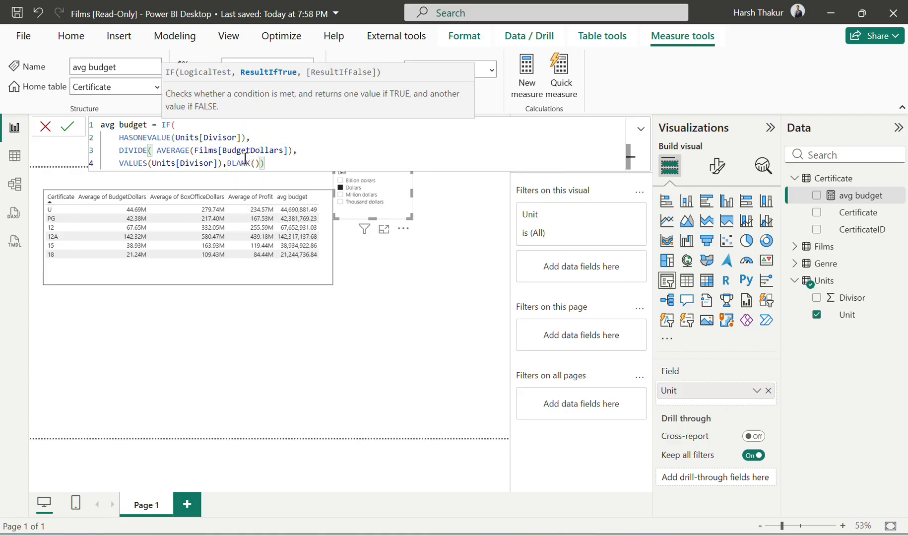
text())
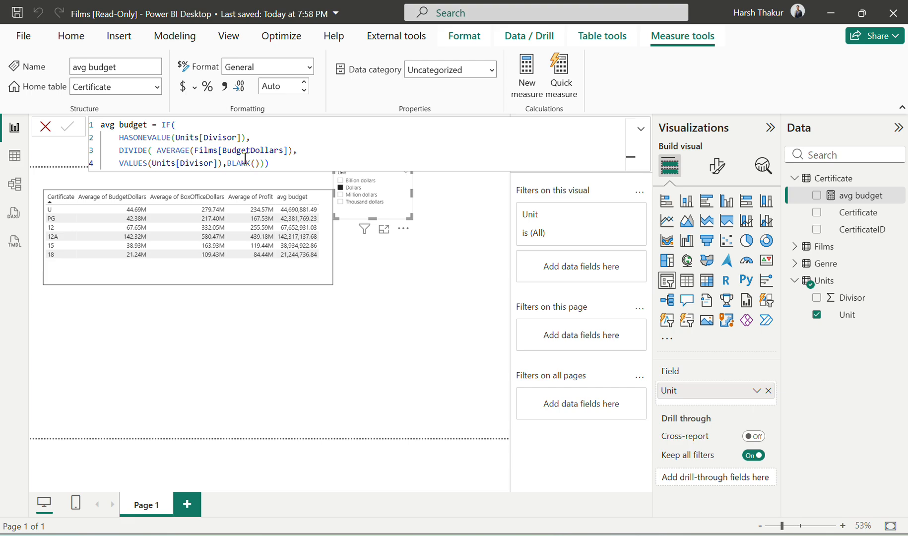
- Check the avg budget column with several Unit slicer options, including Billion and Thousand dollars, finishing with Million dollars
click(288, 278)
click(359, 188)
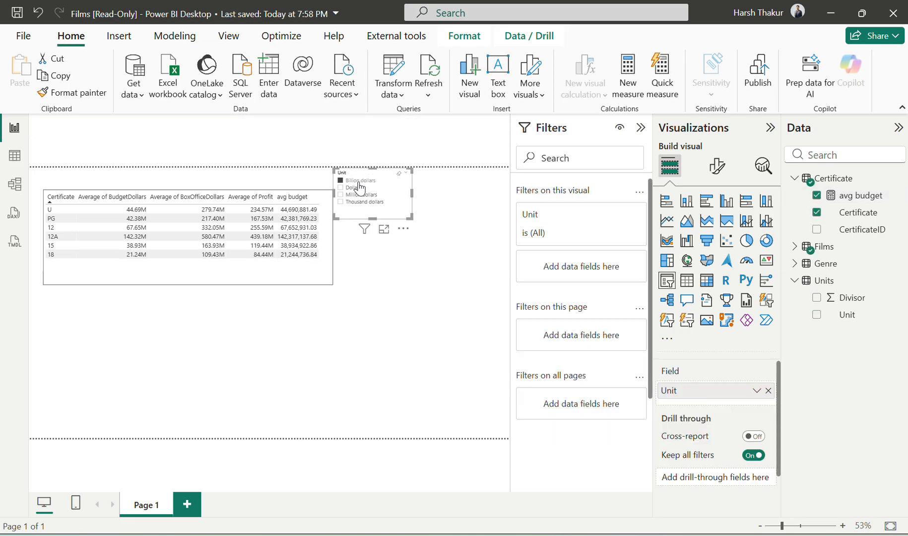
click(360, 202)
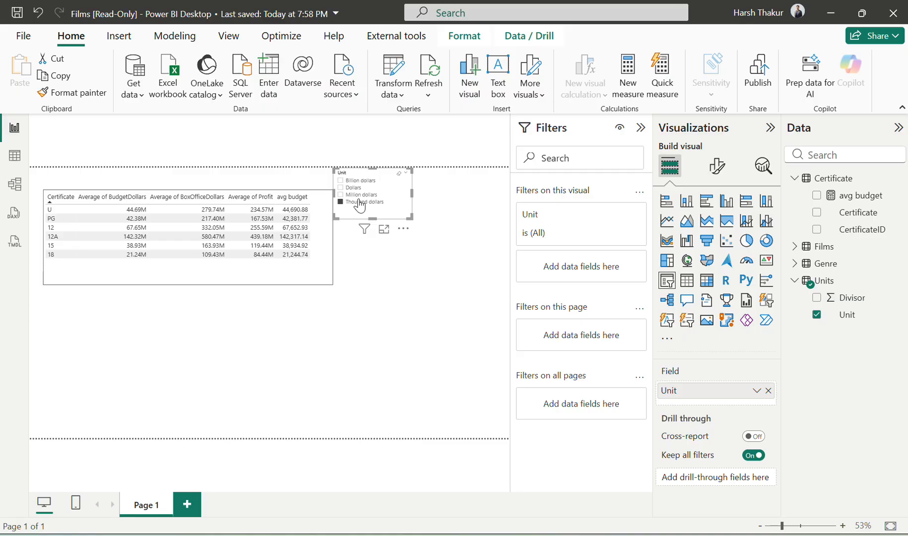
click(353, 195)
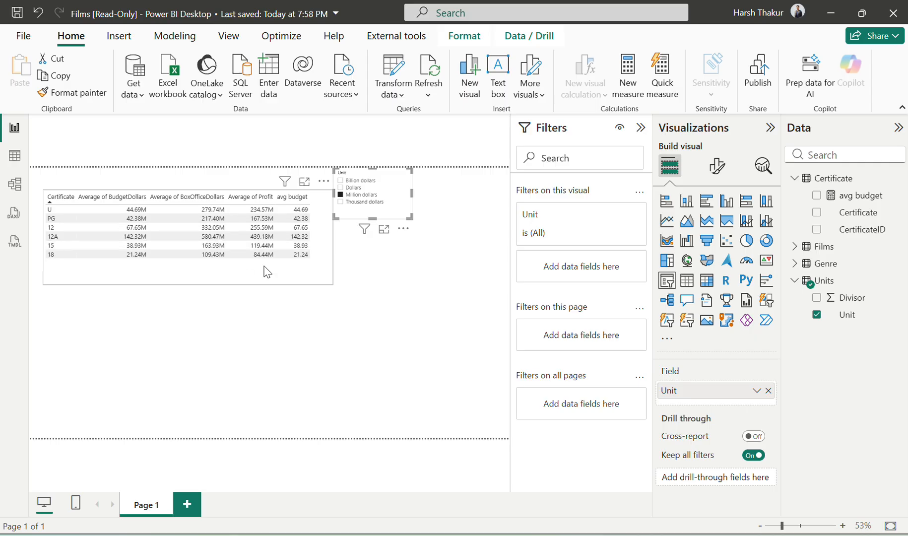
- Create a new measure in the Certificate table from a copy of the avg budget formula and name it avg boxoffice
click(873, 194)
click(354, 149)
key(ctrl+a)
key(ctrl+c)
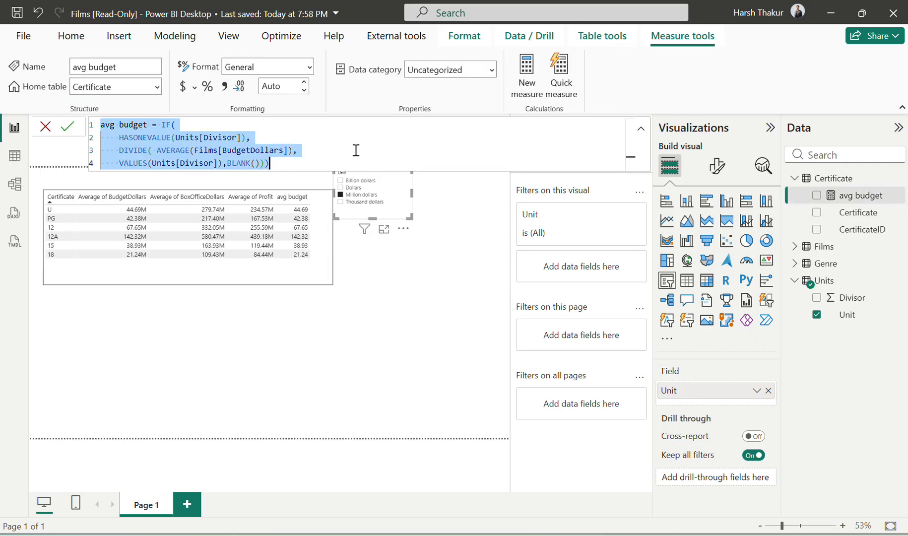
click(896, 178)
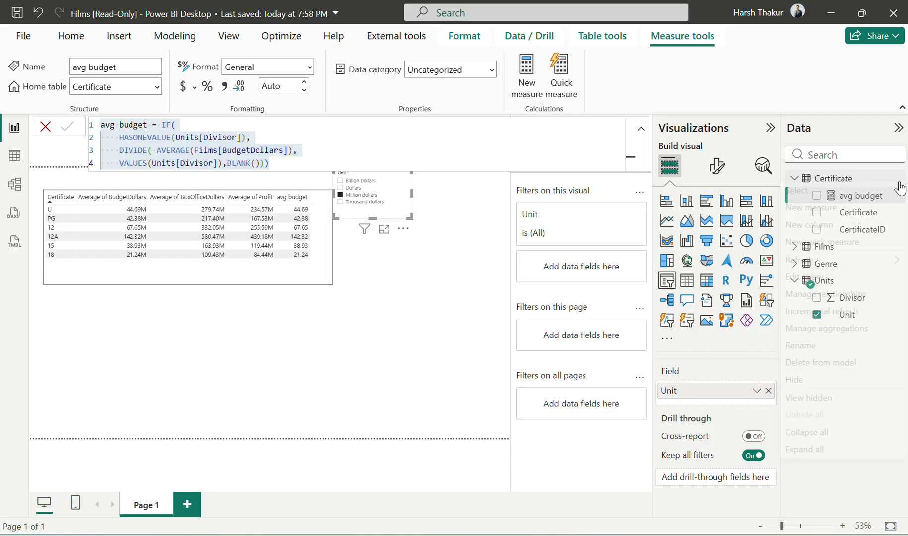
click(824, 212)
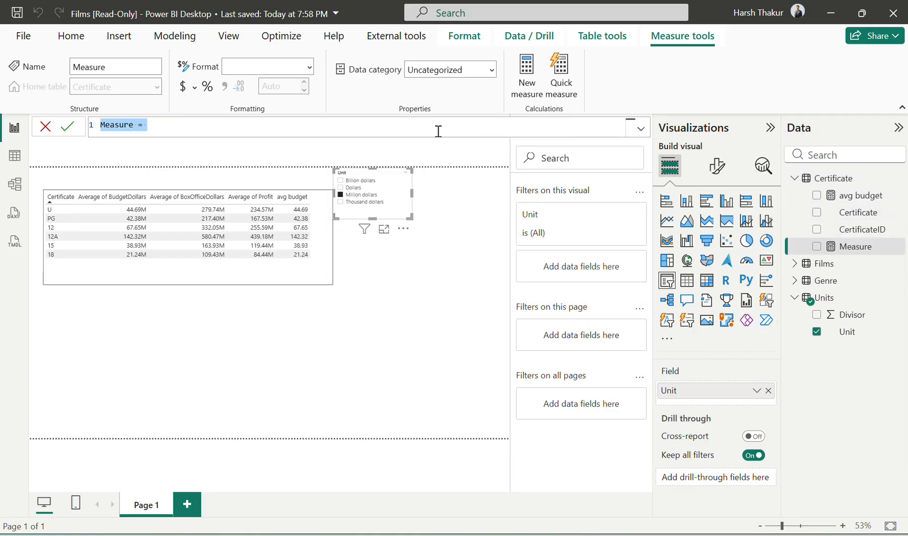
key(ctrl+v)
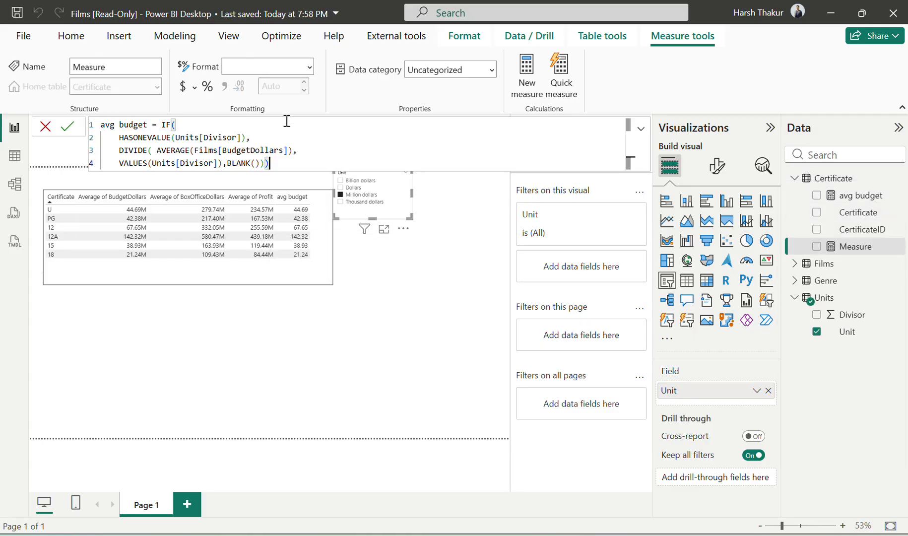
double_click(147, 124)
text(boc)
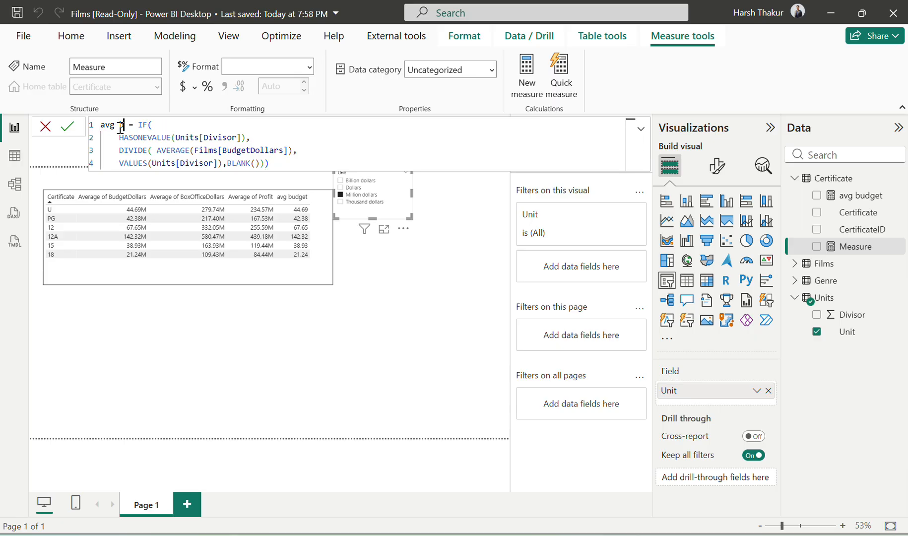
text(office)
- Replace the averaged column with Films[BoxOfficeDollars] in the avg boxoffice formula and commit the measure
click(289, 150)
drag(293, 150, 256, 151)
key(BackSpace)
key(BackSpace)
key(BackSpace)
key(BackSpace)
key(BackSpace)
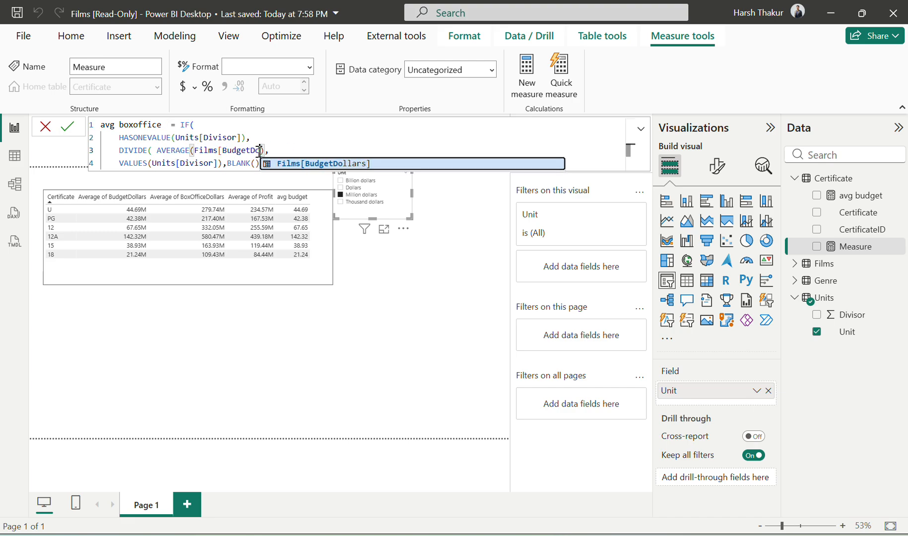
key(BackSpace)
key(BackSpace)
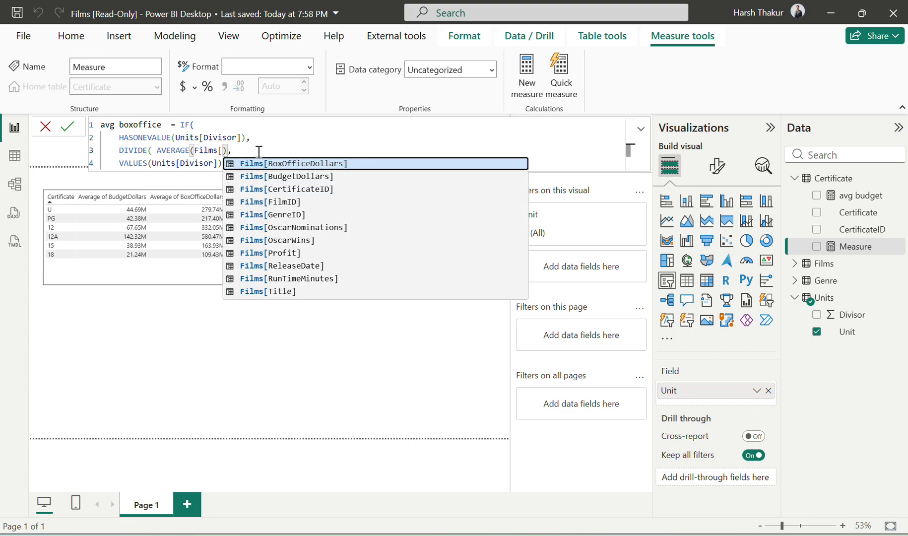
key(Tab)
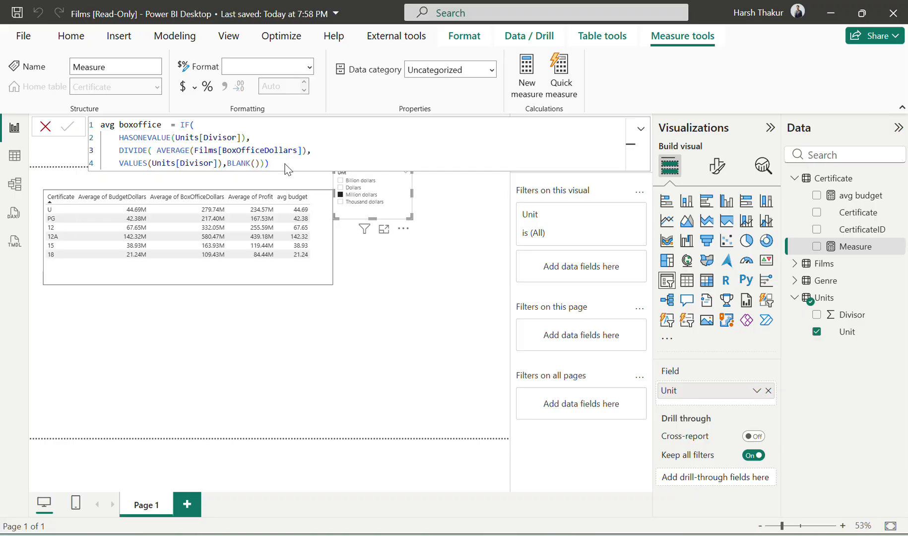
key(Return)
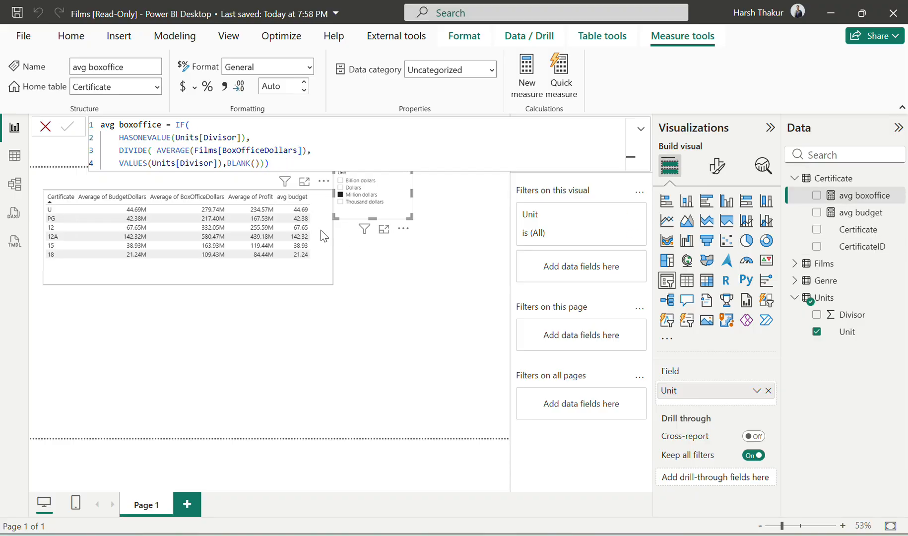
- Add avg boxoffice to the table, moved below the Unit slicer and widened, and check it with Dollars selected
drag(320, 229, 304, 314)
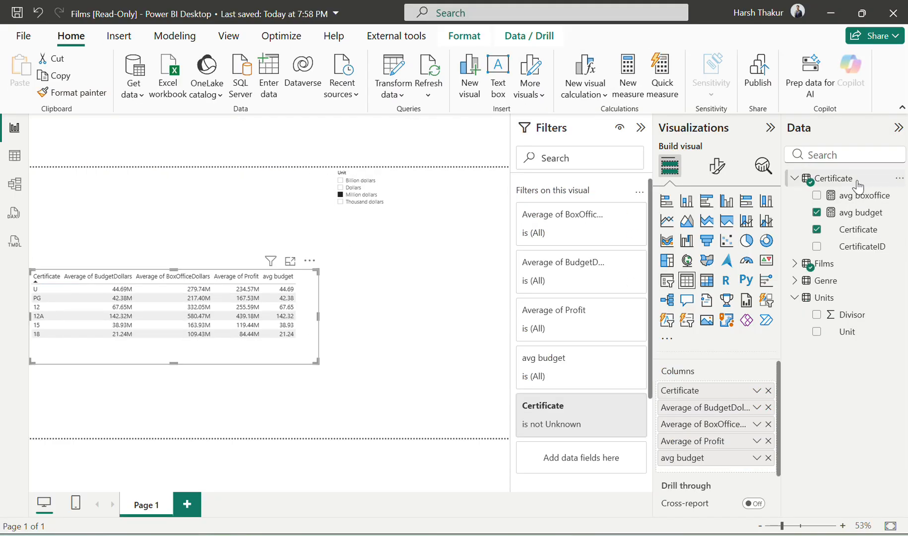
drag(862, 195, 717, 464)
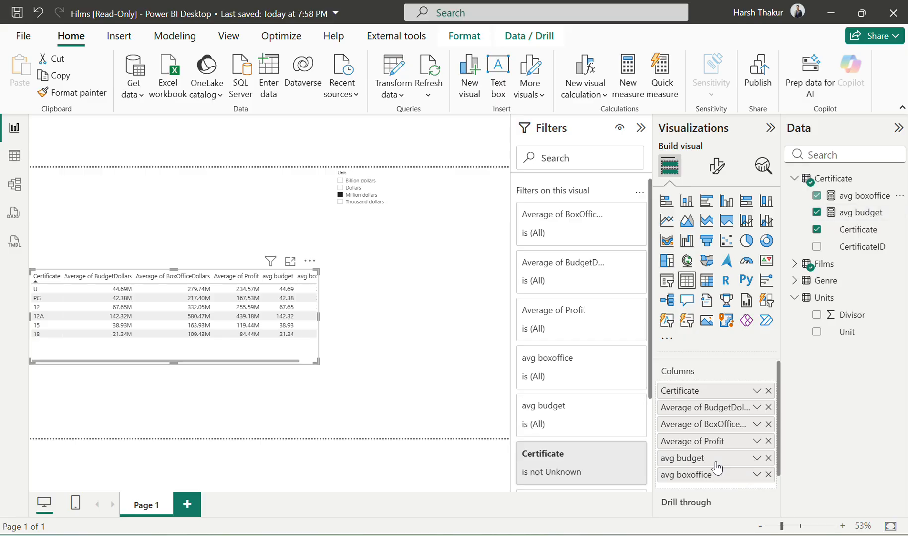
drag(318, 316, 385, 316)
click(350, 195)
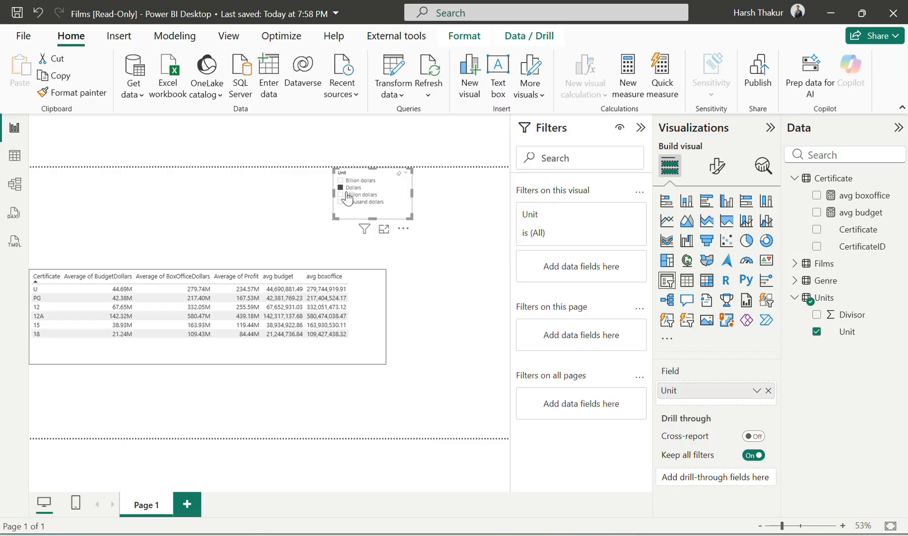
- Remove the Average of BudgetDollars, BoxOfficeDollars and Profit columns from the table and filter the Unit slicer to Million dollars
click(366, 333)
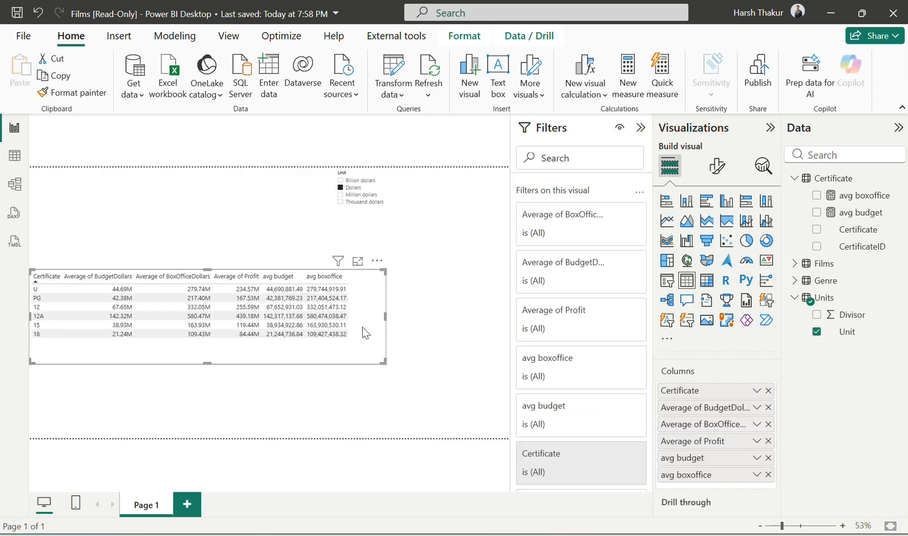
click(769, 407)
click(768, 407)
click(768, 408)
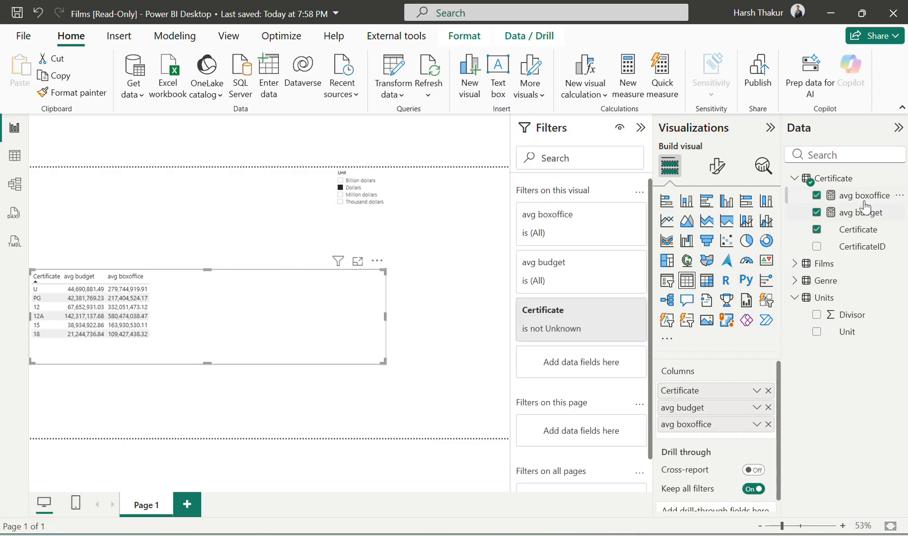
click(355, 196)
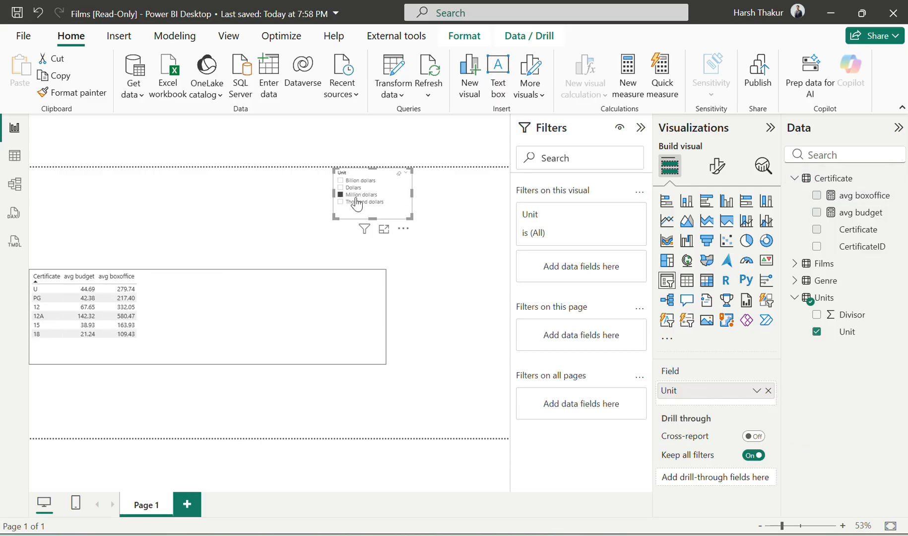
- Create a Profit measure in the Certificate table that subtracts [avg budget] from [avg boxoffice]
click(900, 183)
click(838, 212)
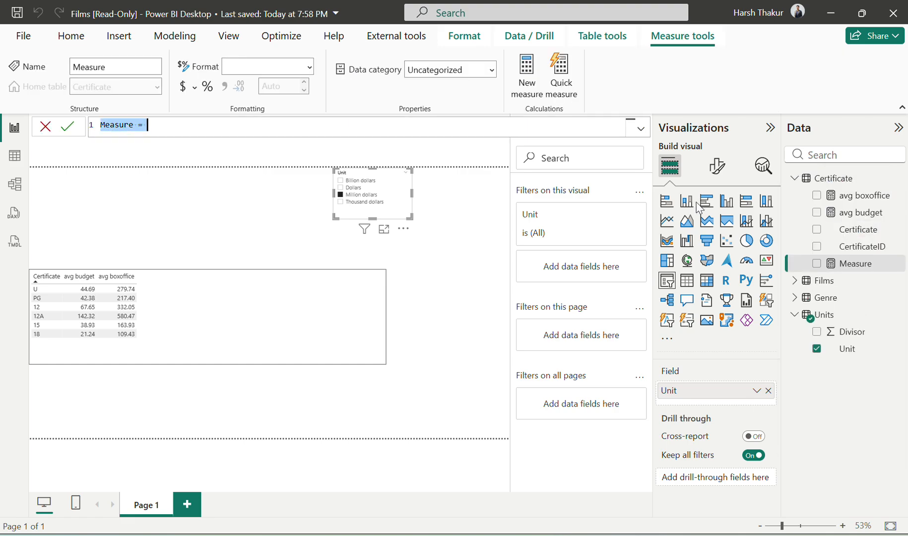
text(Profi)
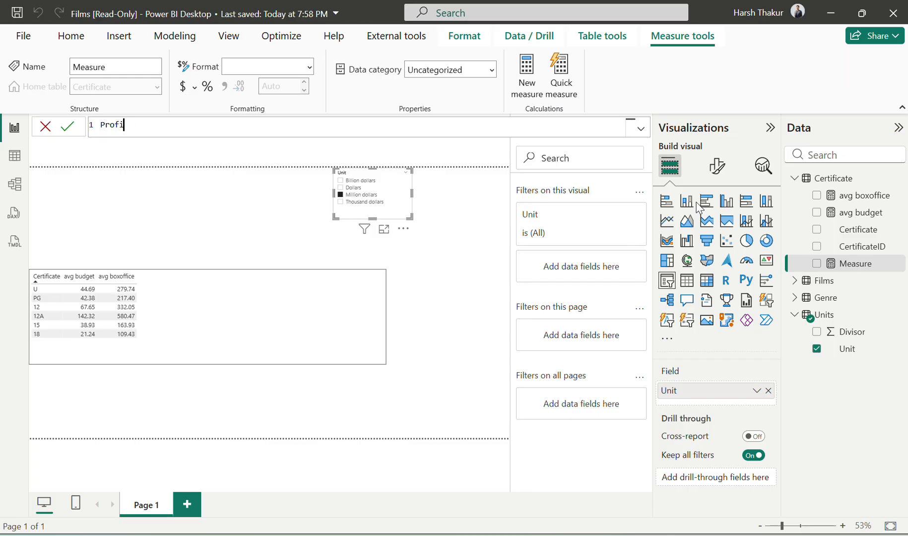
text(t = av)
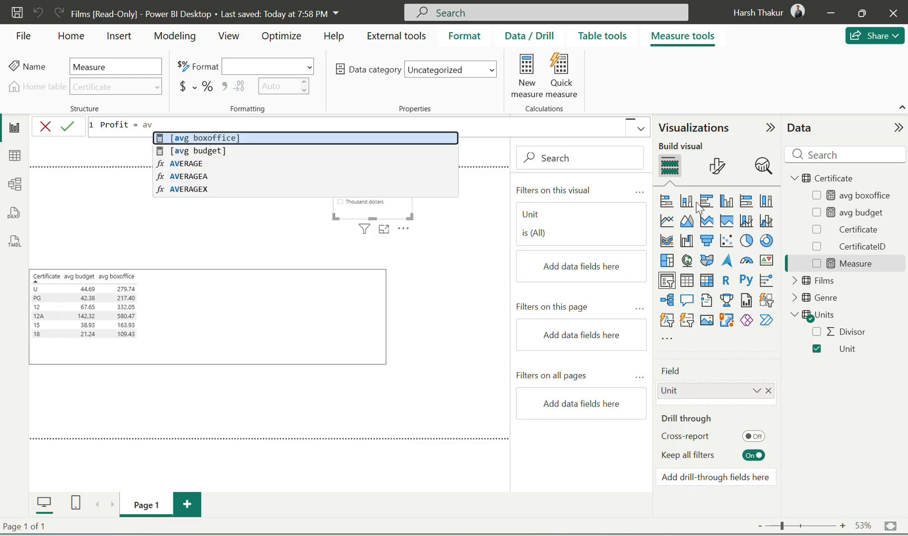
key(BackSpace)
key(BackSpace)
text(av)
key(Tab)
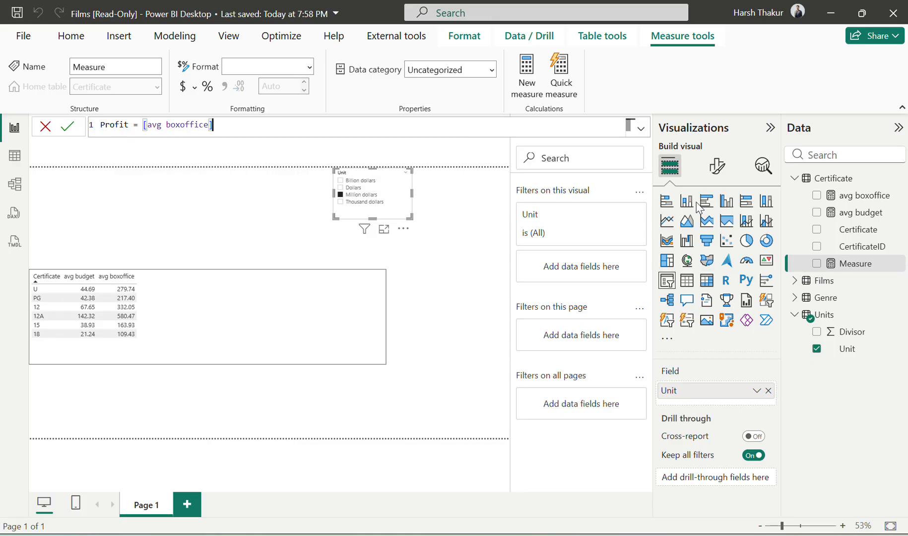
text(-bu)
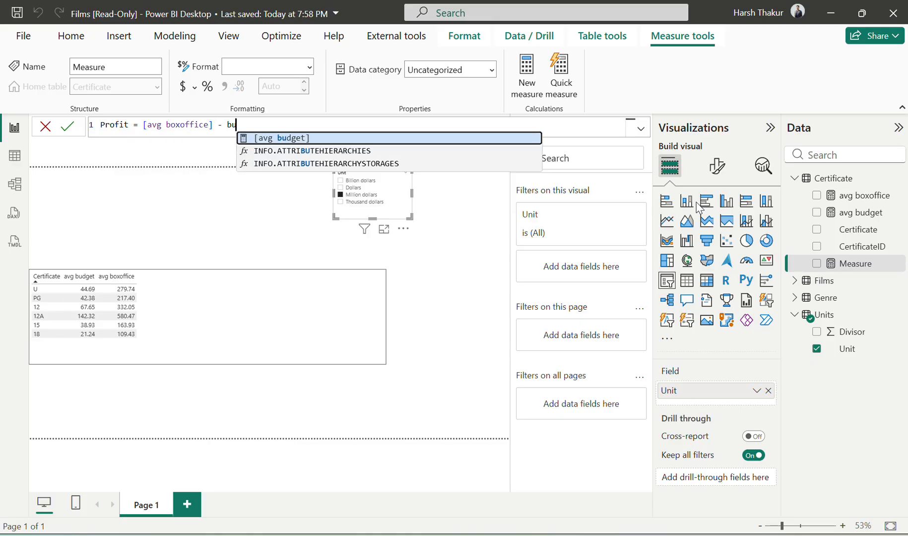
key(Tab)
key(Return)
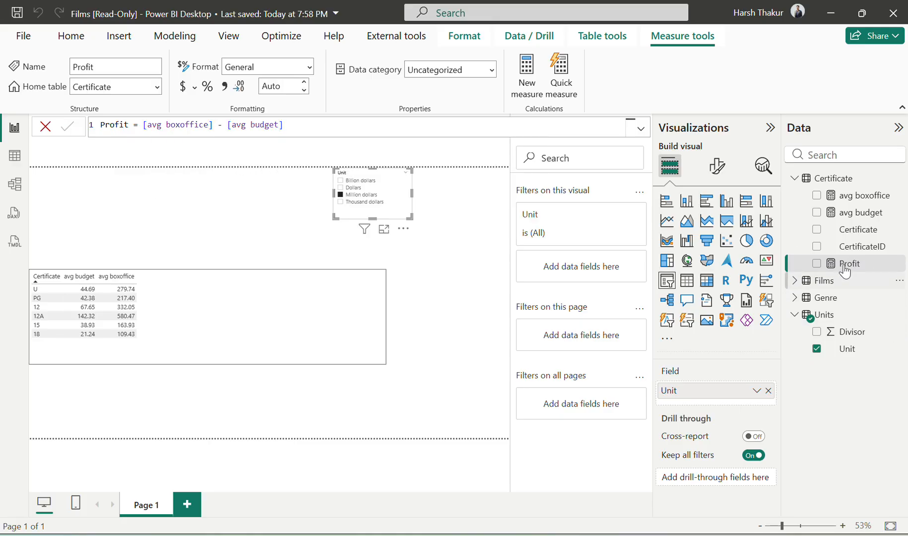
- Add the Profit measure to the table and check it with the Unit slicer on Dollars, finishing with Thousand dollars
drag(850, 262, 284, 321)
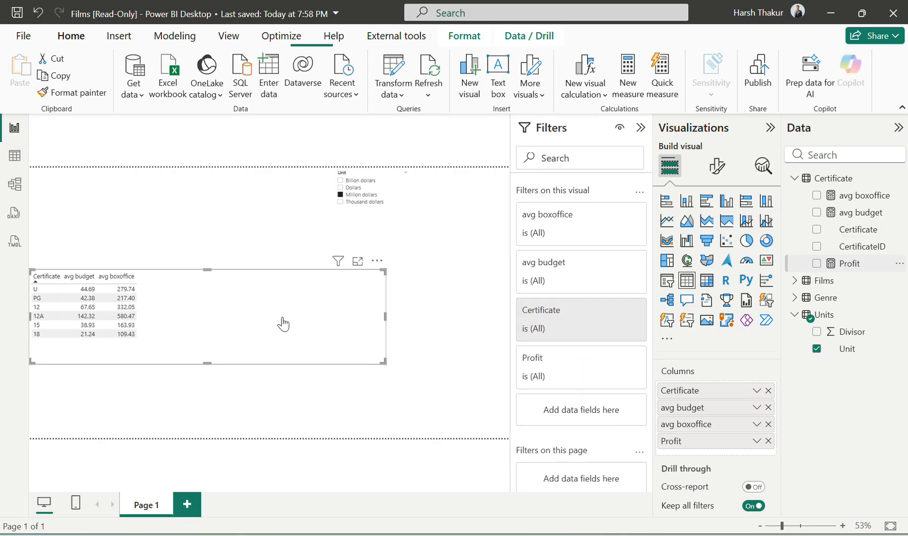
click(353, 189)
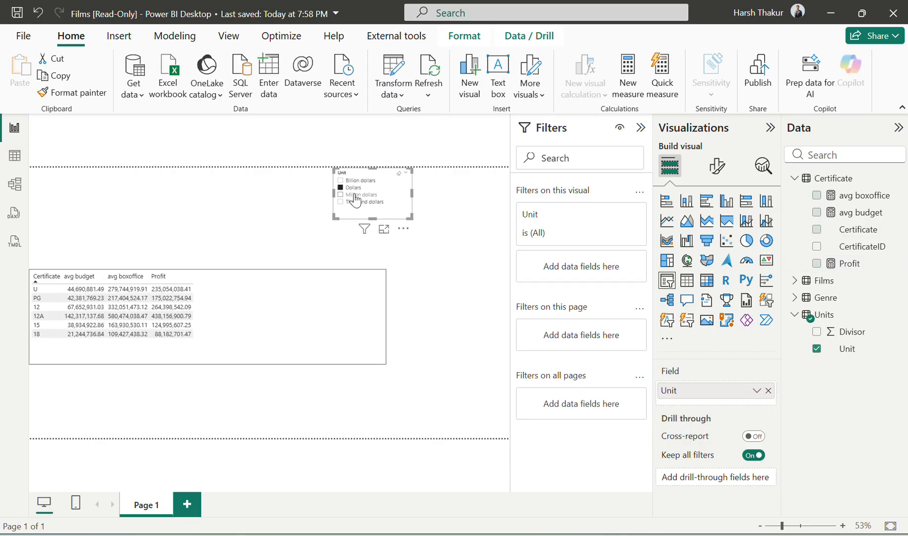
click(353, 196)
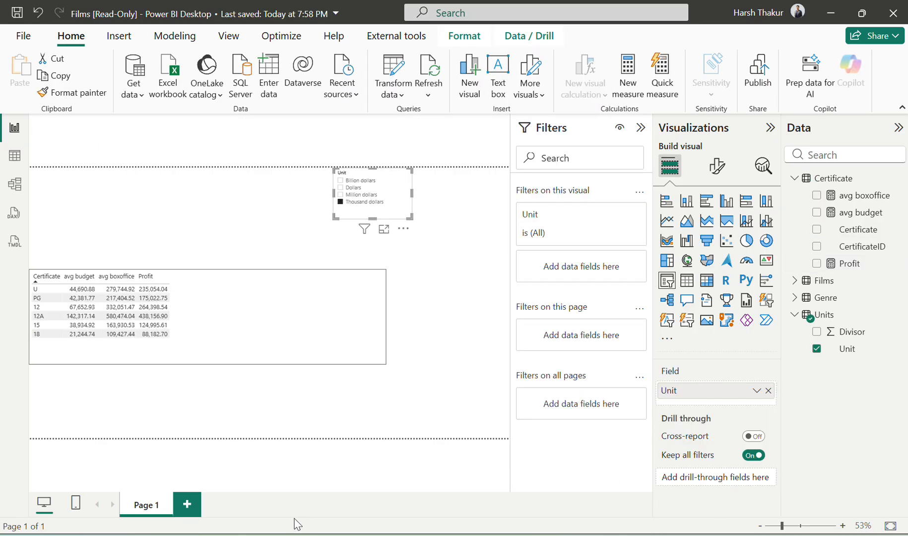
- Switch to the browser, review the exercise's instructions for the Title measure and its card, and return to Power BI Desktop
key(alt+Tab)
scroll(552, 191, up, 15)
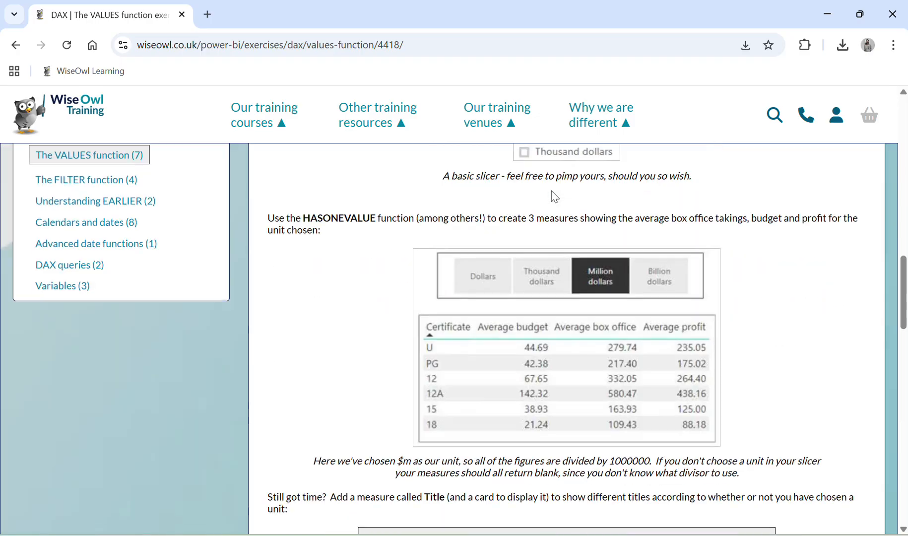
scroll(552, 191, down, 2)
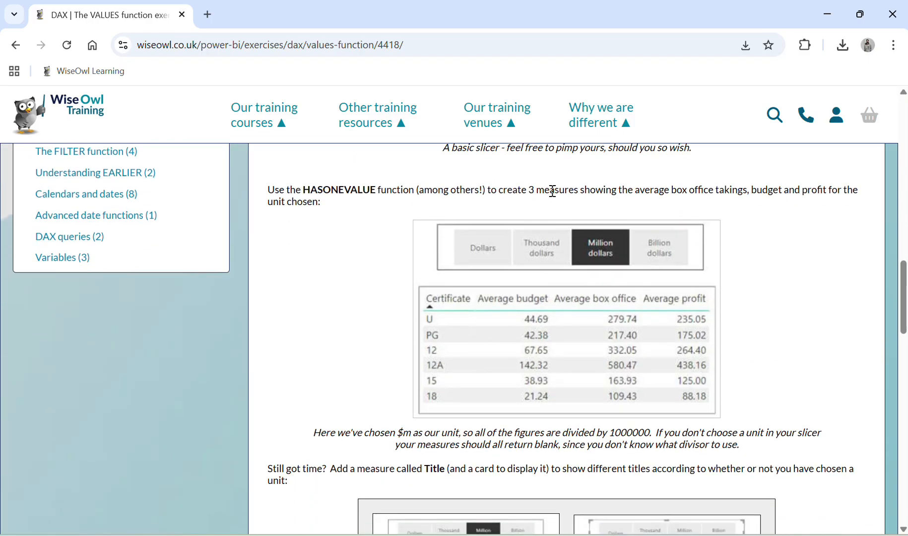
scroll(552, 191, down, 4)
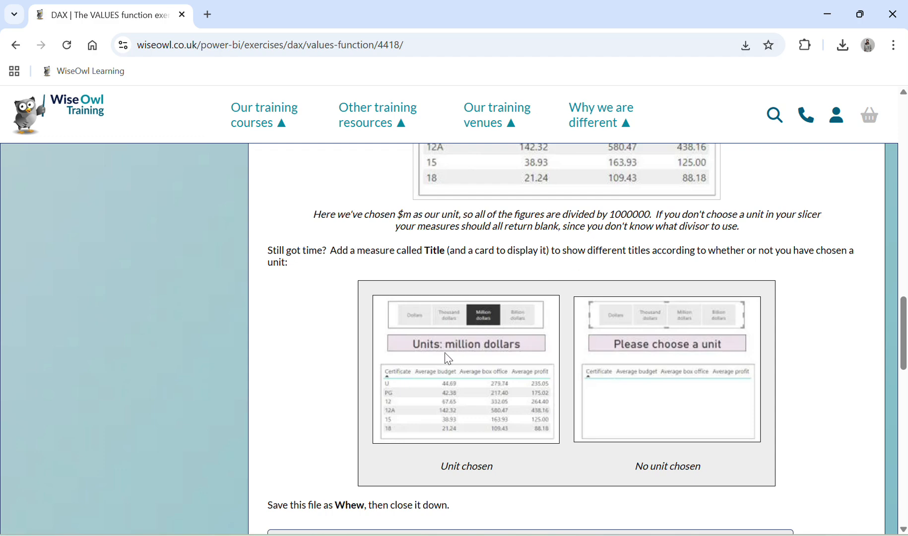
scroll(448, 358, down, 2)
scroll(446, 355, up, 1)
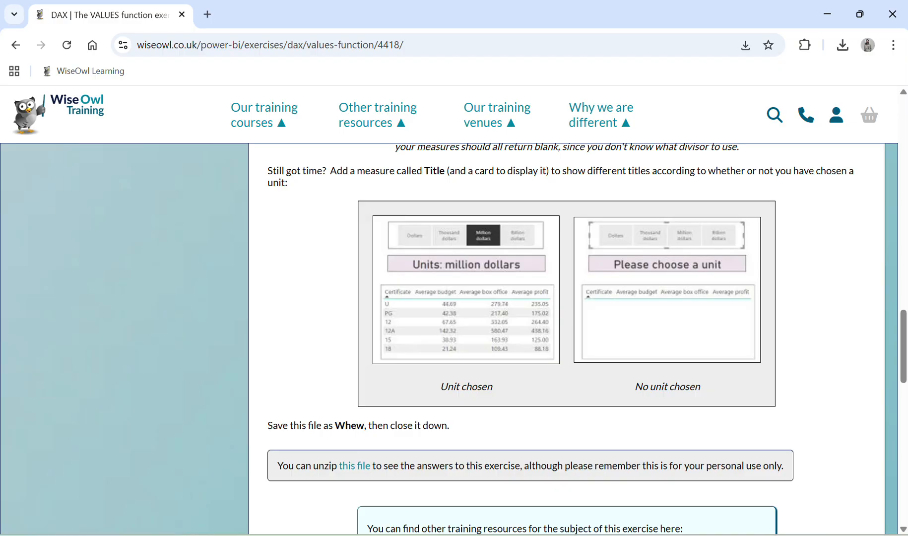
key(alt+Tab)
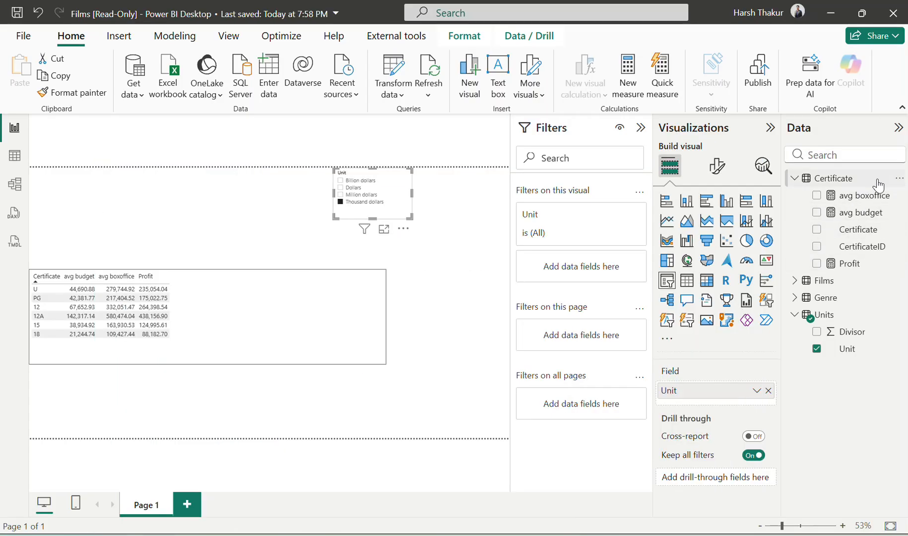
- Create a Title measure in the Certificate table that joins "Unit Selected is " with SELECTEDVALUE(Units[Unit])
click(896, 179)
click(847, 205)
text(Title= "Unit Selected is)
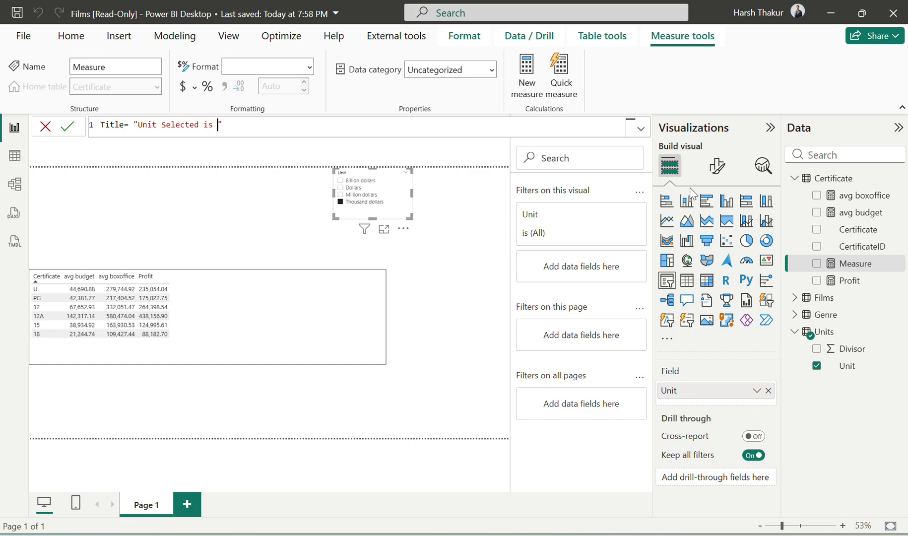
text(sele)
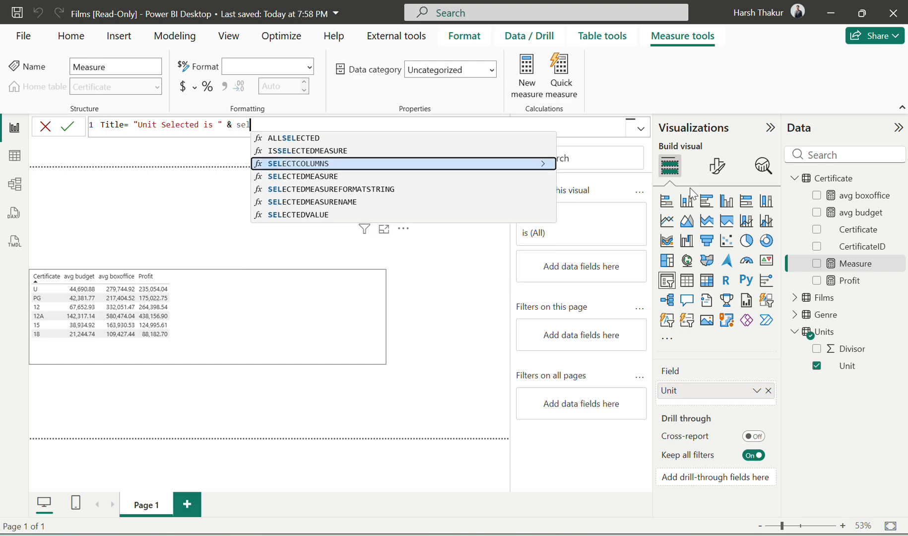
key(Down)
key(Down)
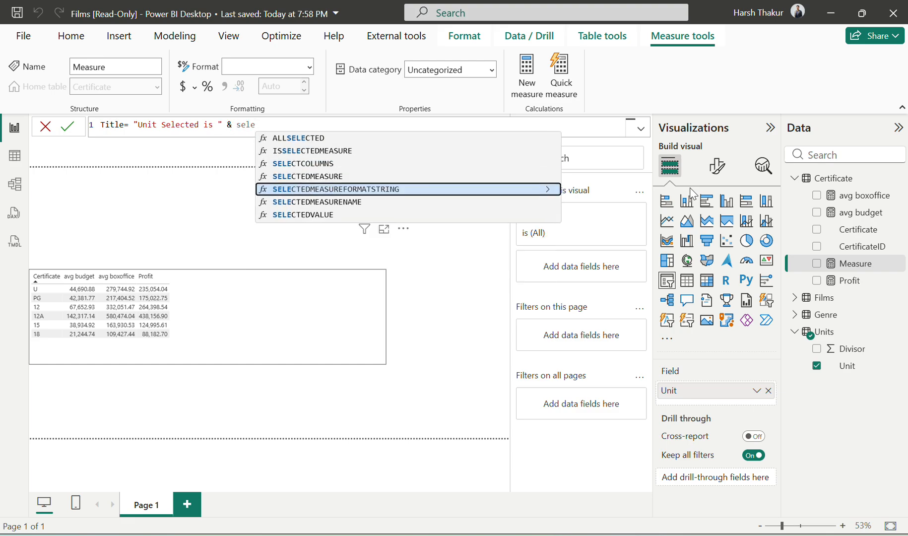
key(Down)
key(Down)
key(Tab)
text(uni)
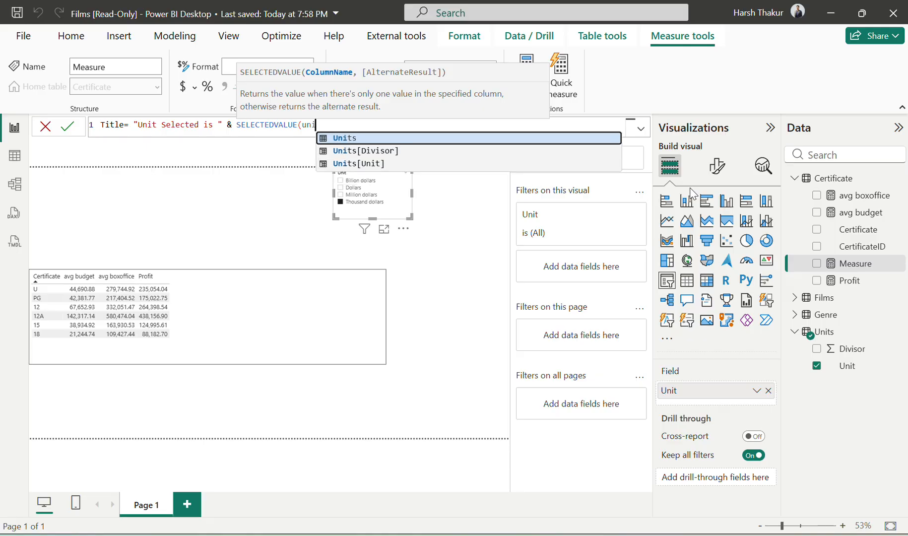
key(Down)
key(Down)
key(Tab)
text())
key(Return)
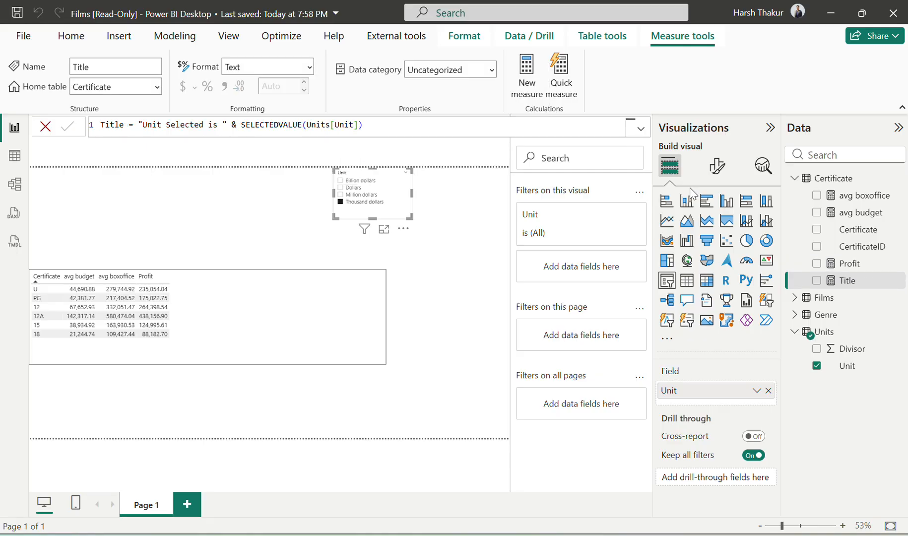
click(373, 262)
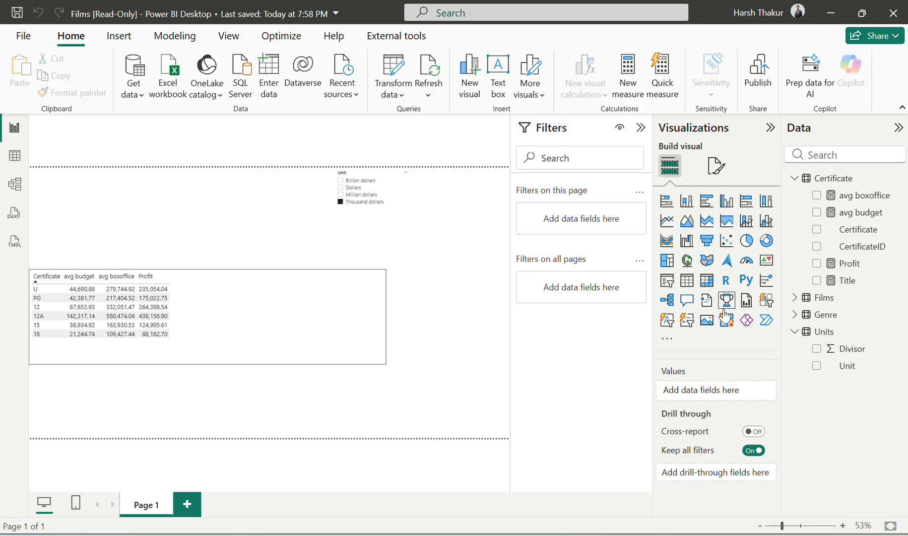
click(667, 340)
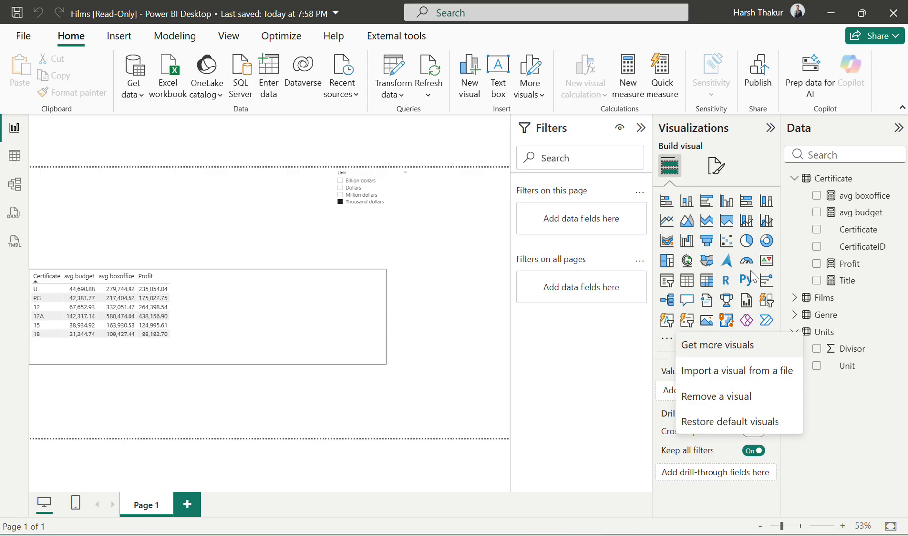
click(662, 352)
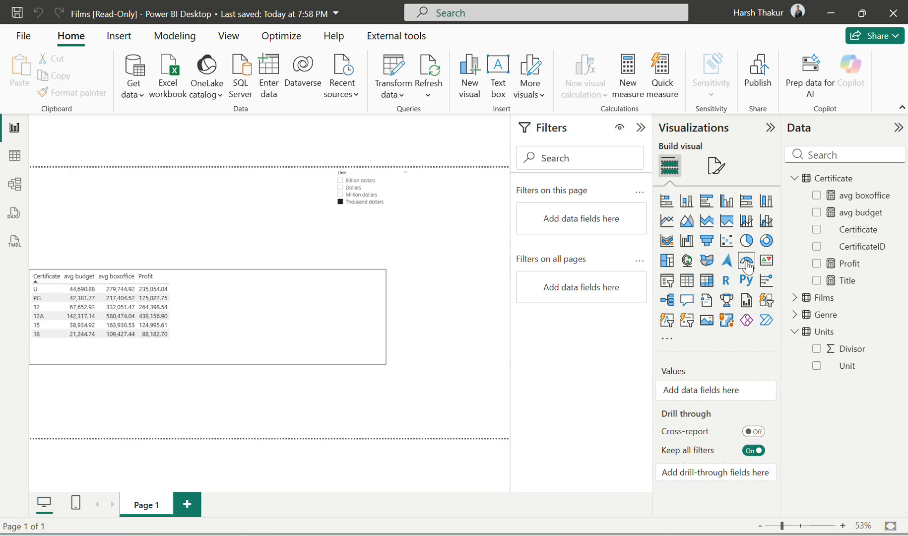
click(688, 282)
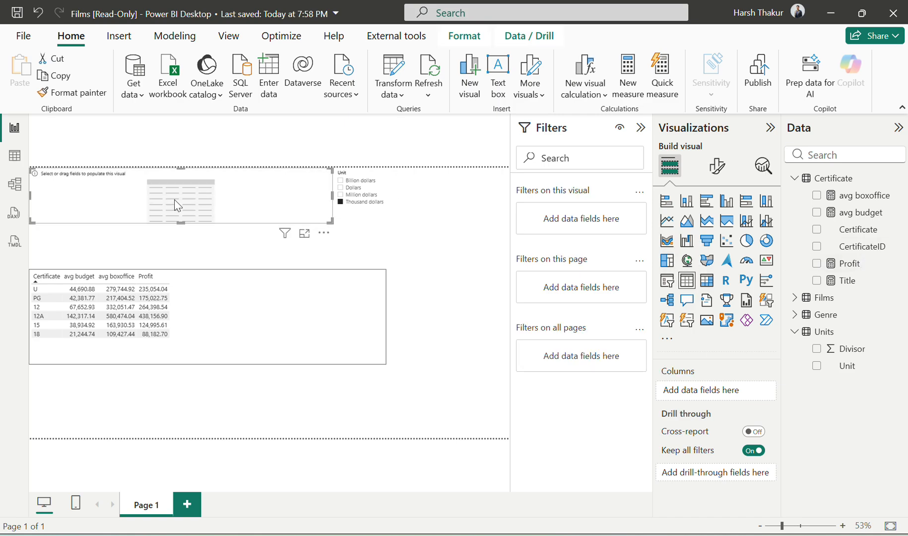
key(Delete)
- Place the Title measure on the canvas as a new visual above the table and try different Unit slicer choices, ending on Thousand dollars
drag(846, 280, 150, 217)
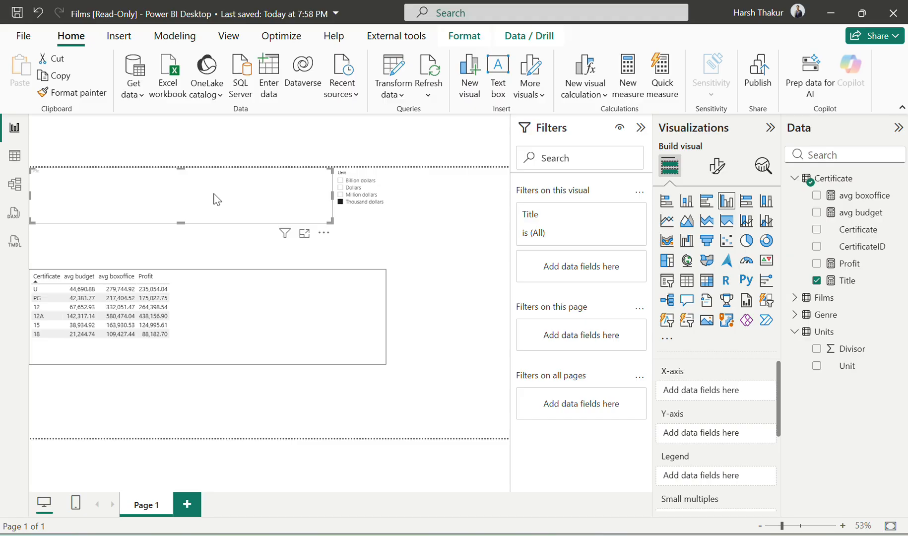
click(355, 196)
click(350, 181)
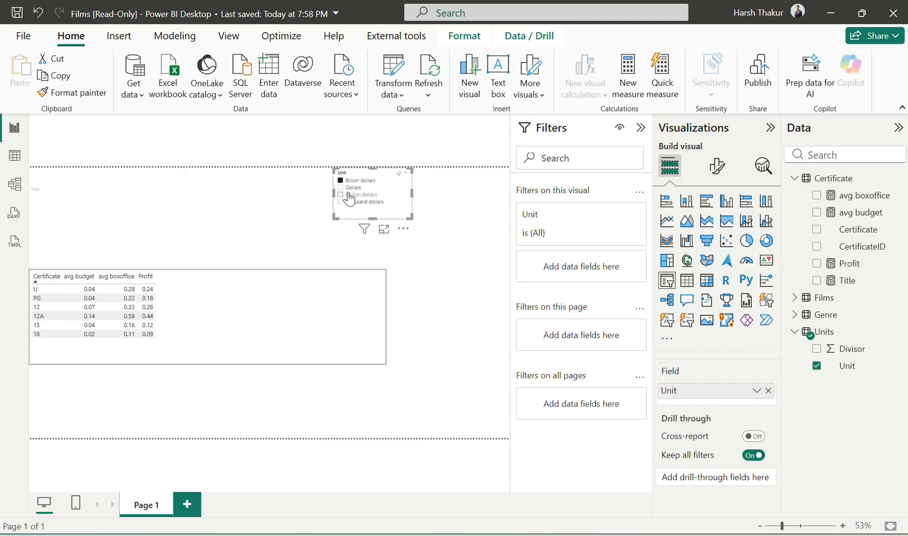
click(349, 195)
click(357, 202)
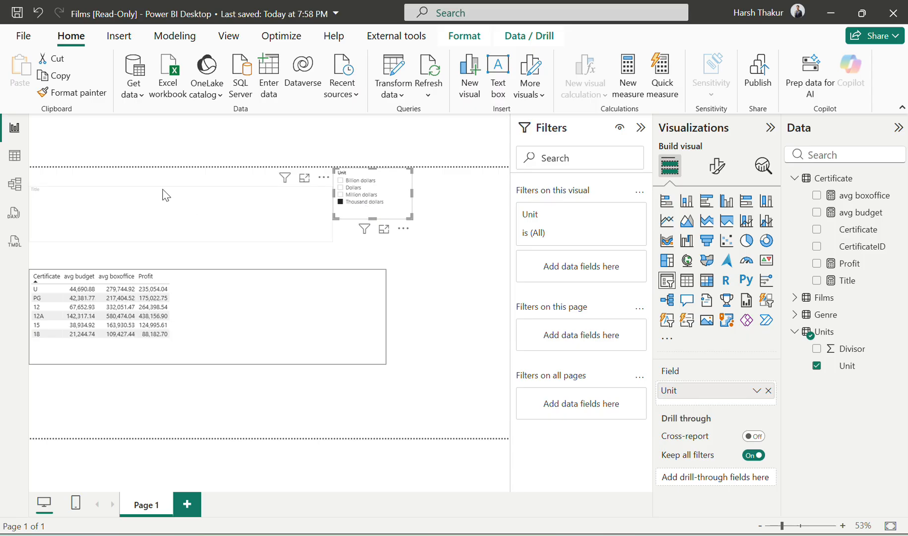
- Convert the Title visual from a chart to a table and narrow it to fit its text
click(174, 195)
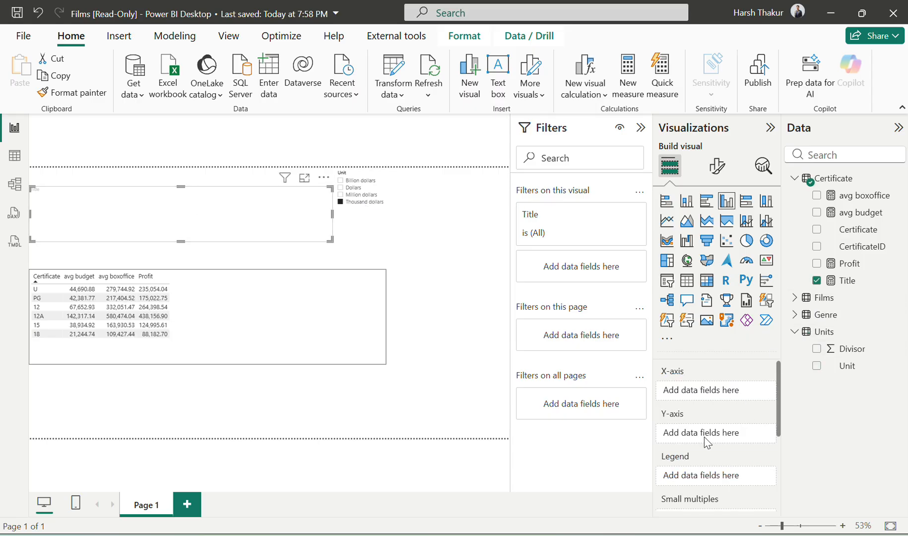
scroll(705, 438, down, 1)
scroll(704, 437, up, 1)
click(687, 279)
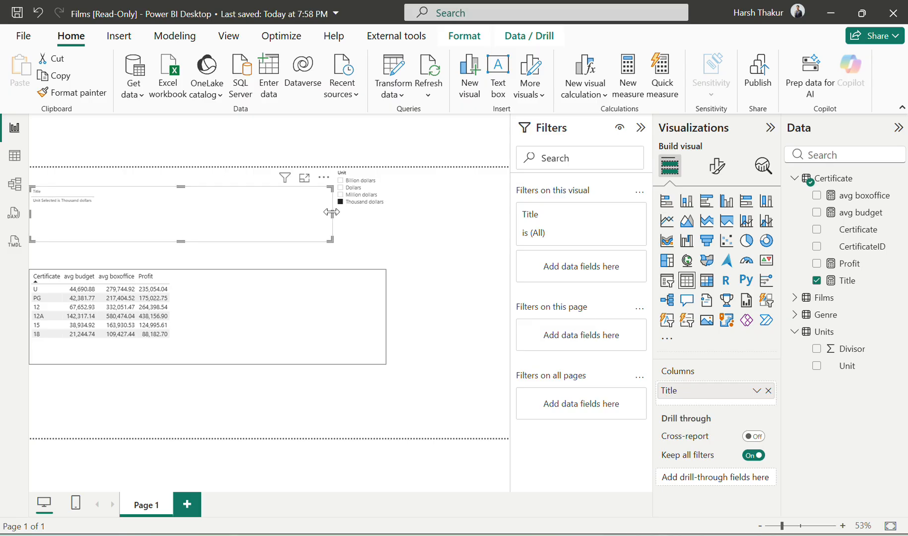
drag(332, 214, 125, 199)
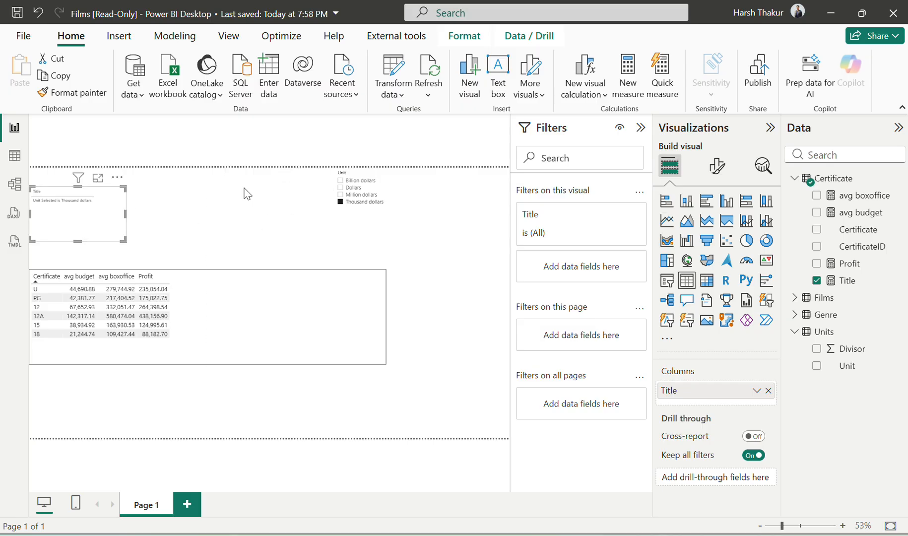
- Check the Title text with the Unit slicer set to Million dollars
click(355, 202)
click(353, 189)
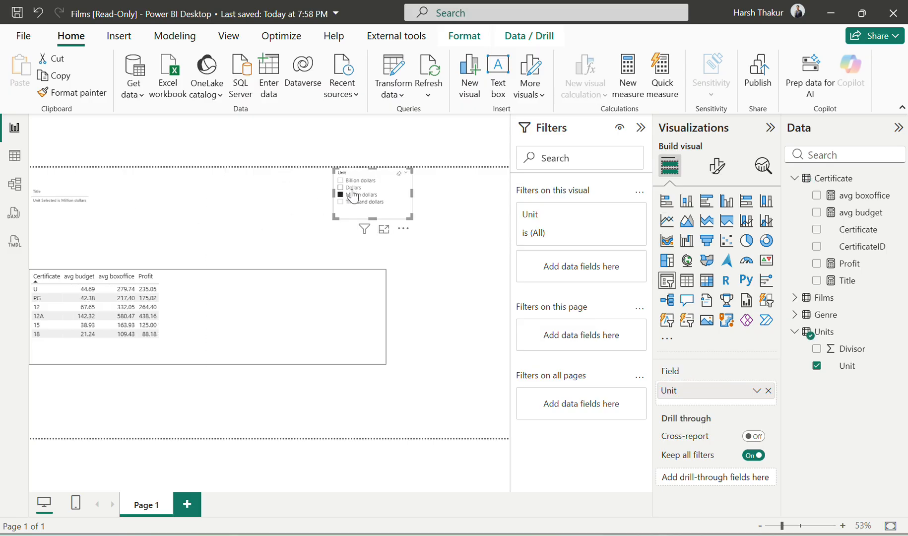